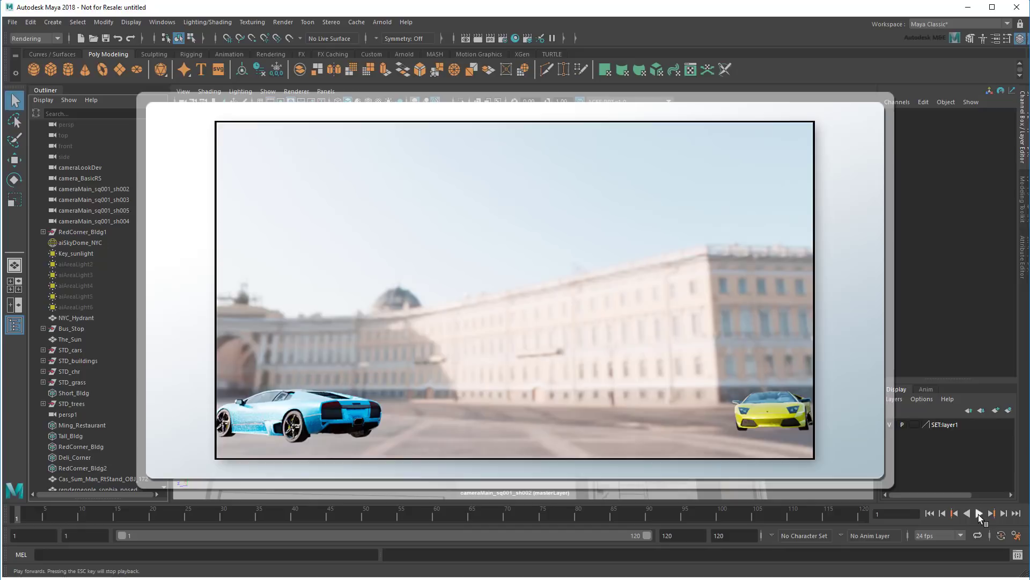
# Play the cameraMain_sq001_sh002 animation through and stop it at the final frame, 120.
pyautogui.click(978, 514)
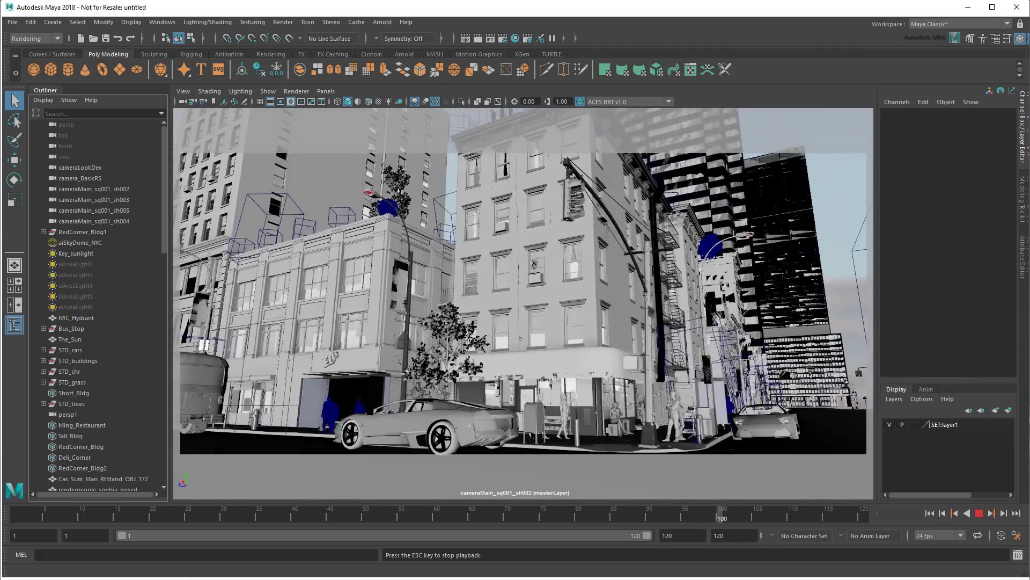
pyautogui.click(979, 514)
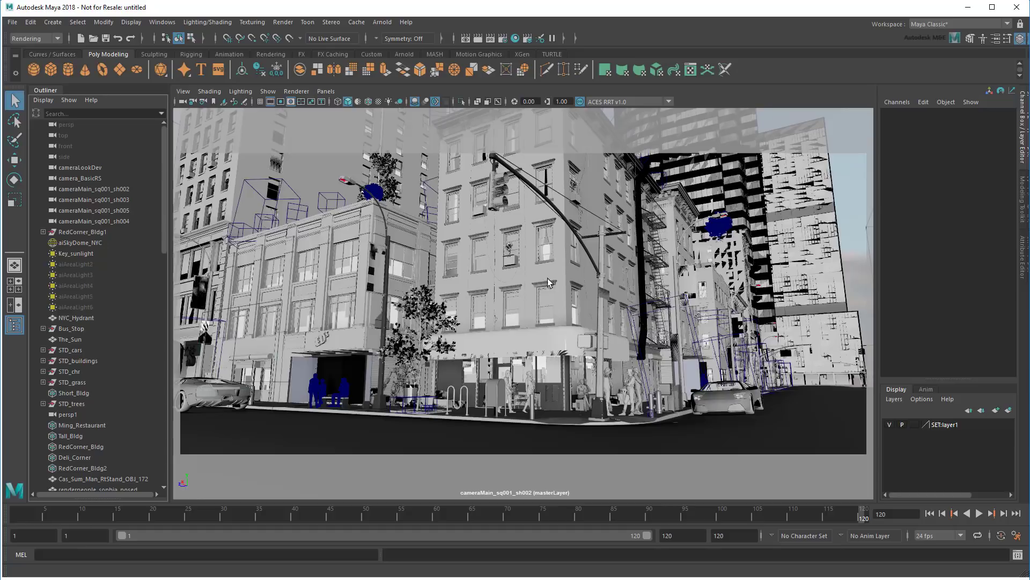
pyautogui.click(383, 22)
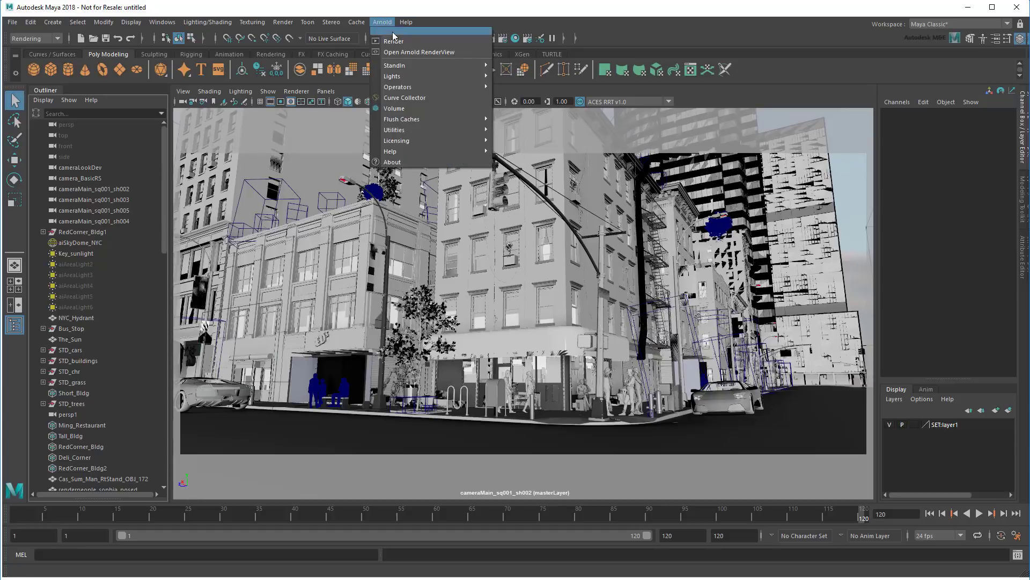
pyautogui.press('Escape')
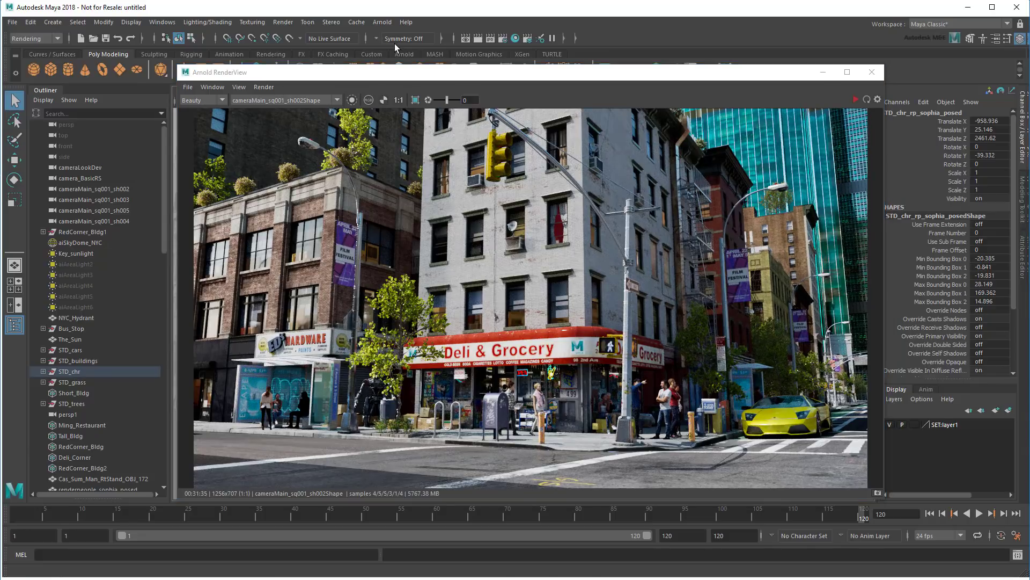
pyautogui.click(874, 73)
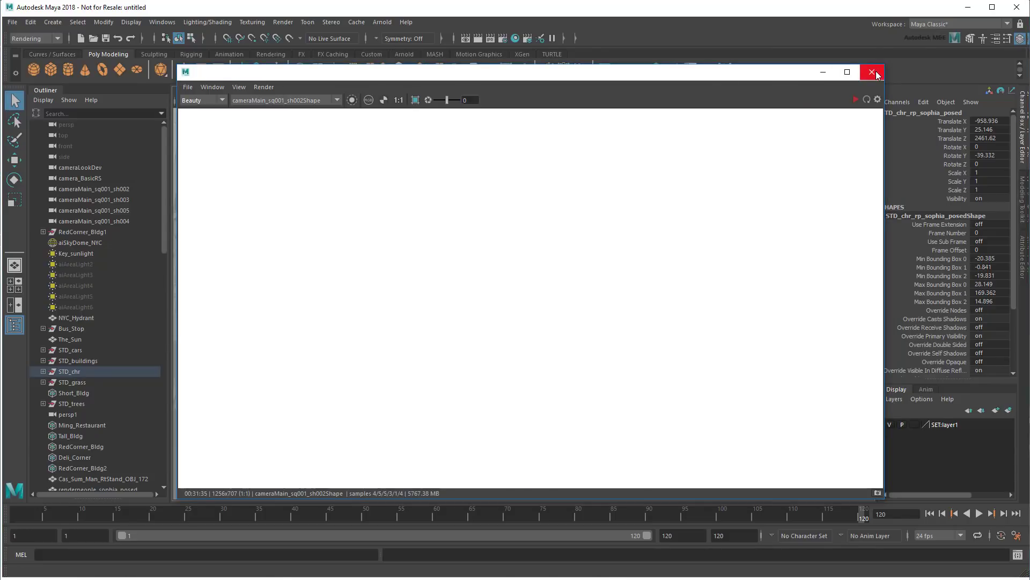
# Keep the Maya Classic workspace and dock the Render Setup editor left of the viewport.
pyautogui.click(966, 25)
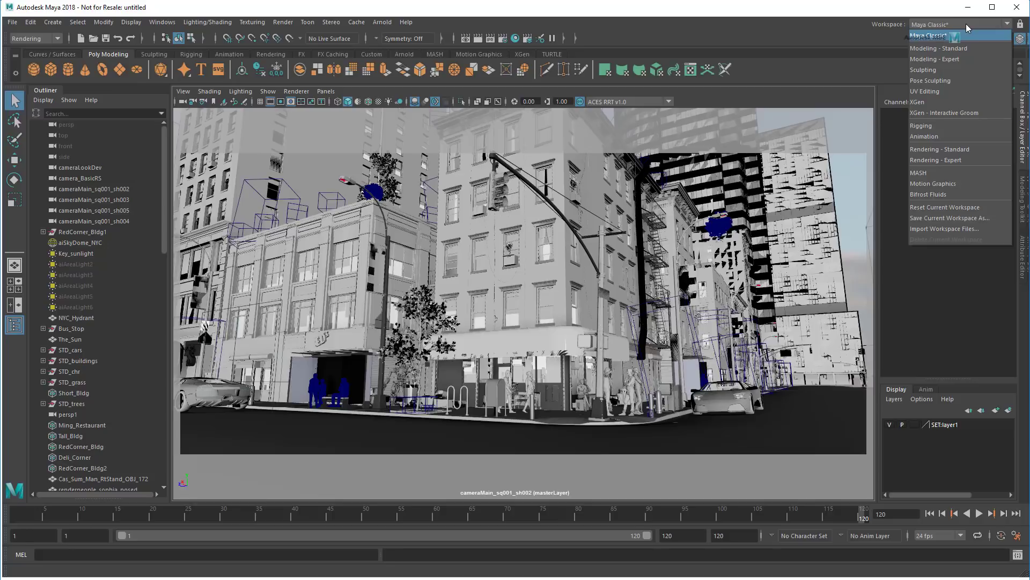
pyautogui.click(848, 25)
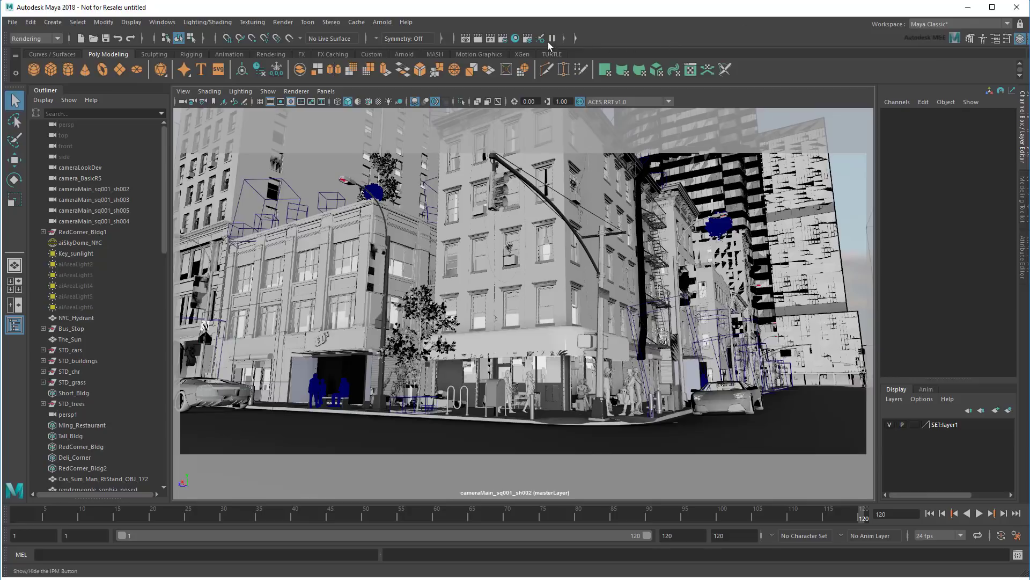
pyautogui.click(528, 40)
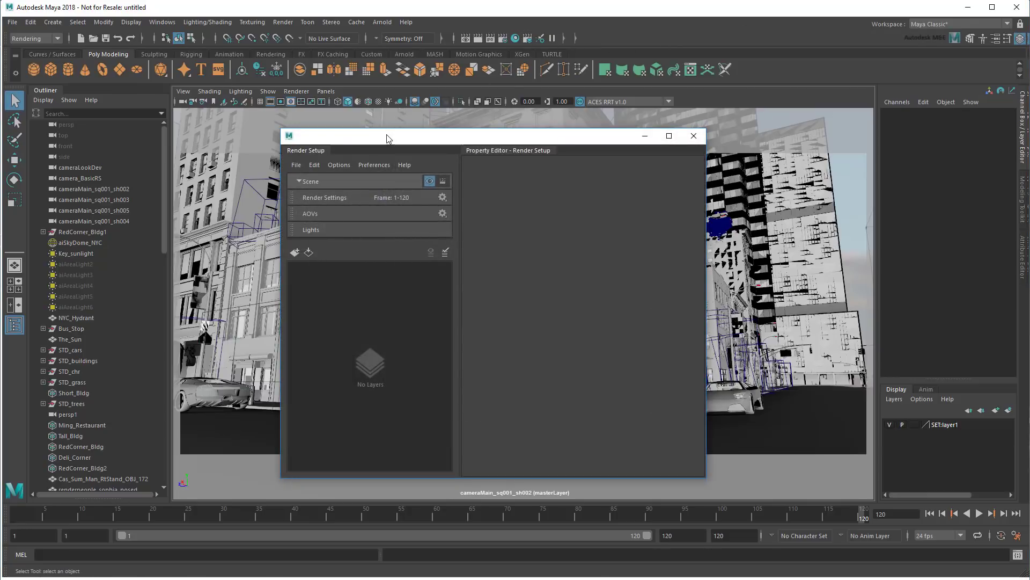
pyautogui.moveTo(388, 137); pyautogui.dragTo(169, 278)
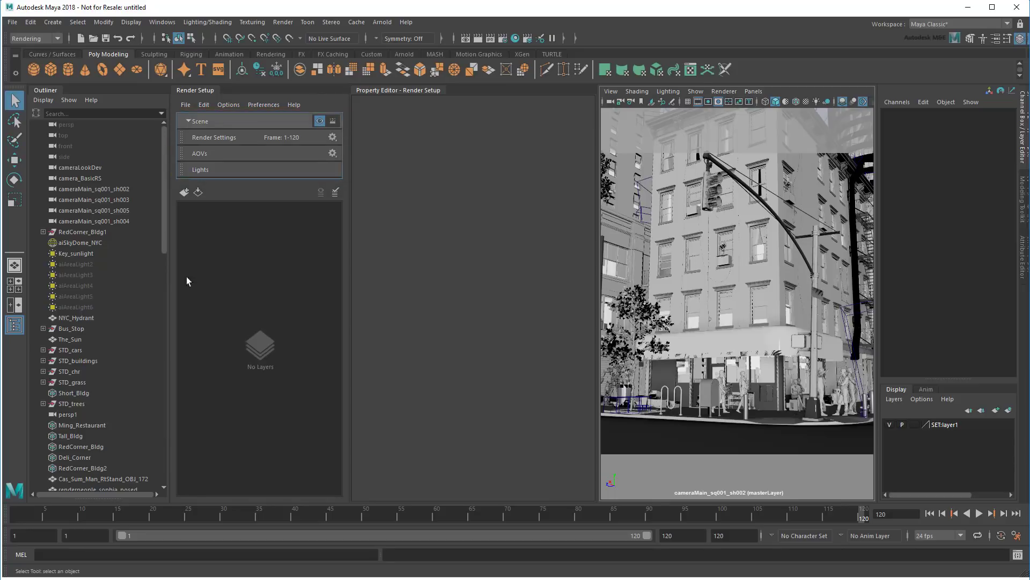
# In Render Settings AOVs, activate diffuse, diffuse_indirect, specular, specular_indirect, sss and sss_indirect.
pyautogui.click(260, 137)
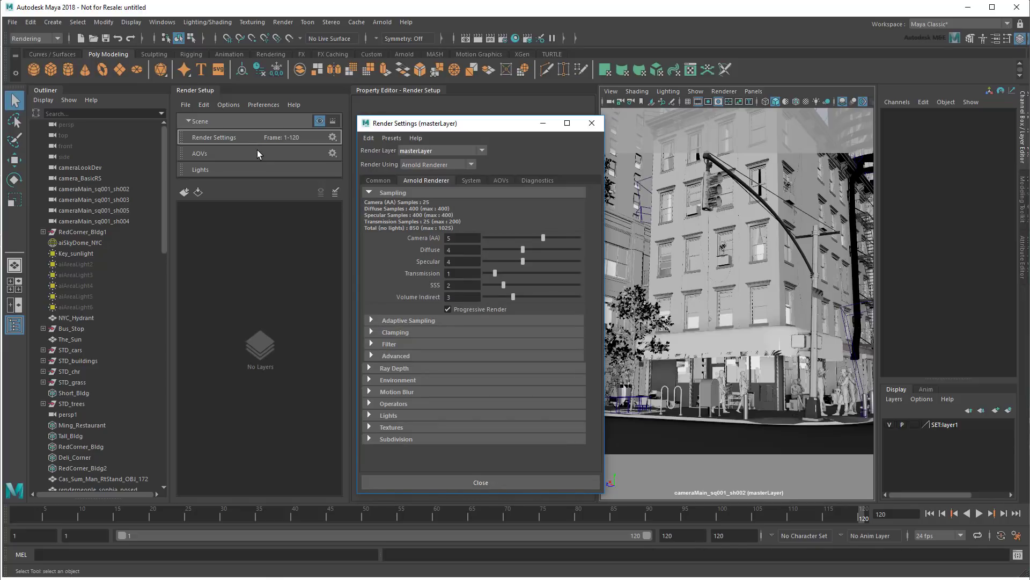
pyautogui.click(256, 152)
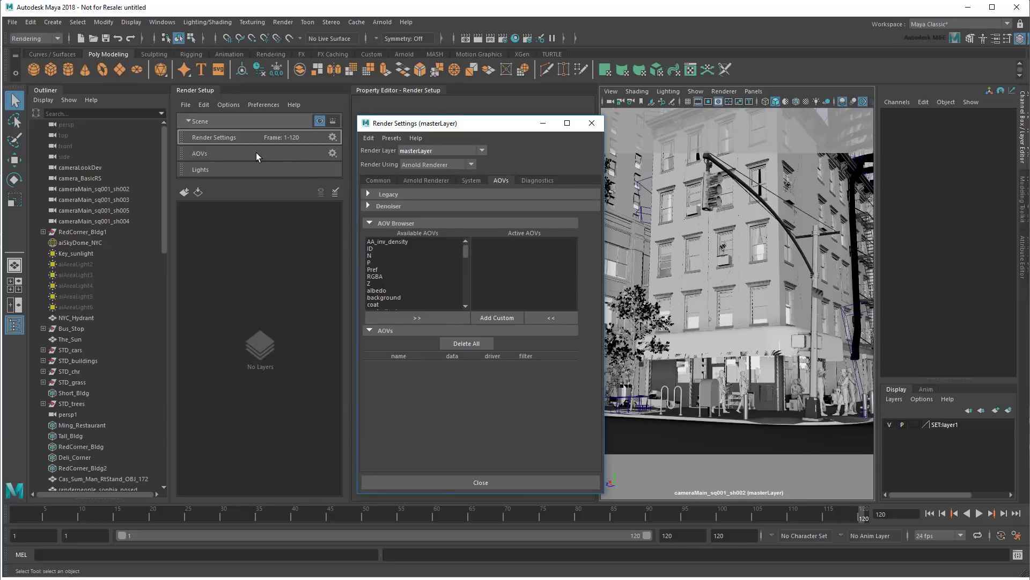
pyautogui.scroll(-3, 462, 254)
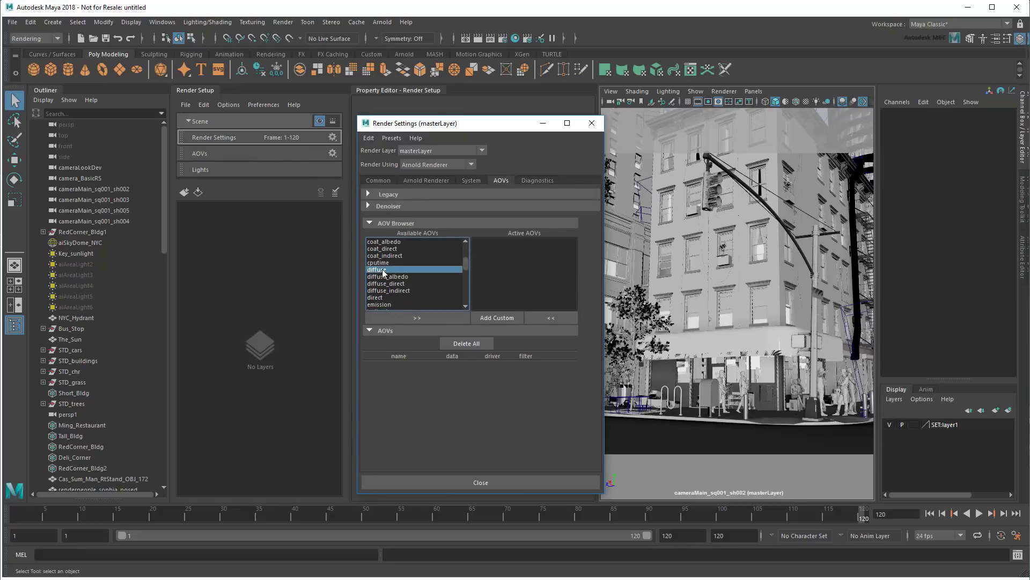
pyautogui.moveTo(466, 260); pyautogui.dragTo(465, 278)
pyautogui.click(401, 297)
pyautogui.scroll(-1, 464, 279)
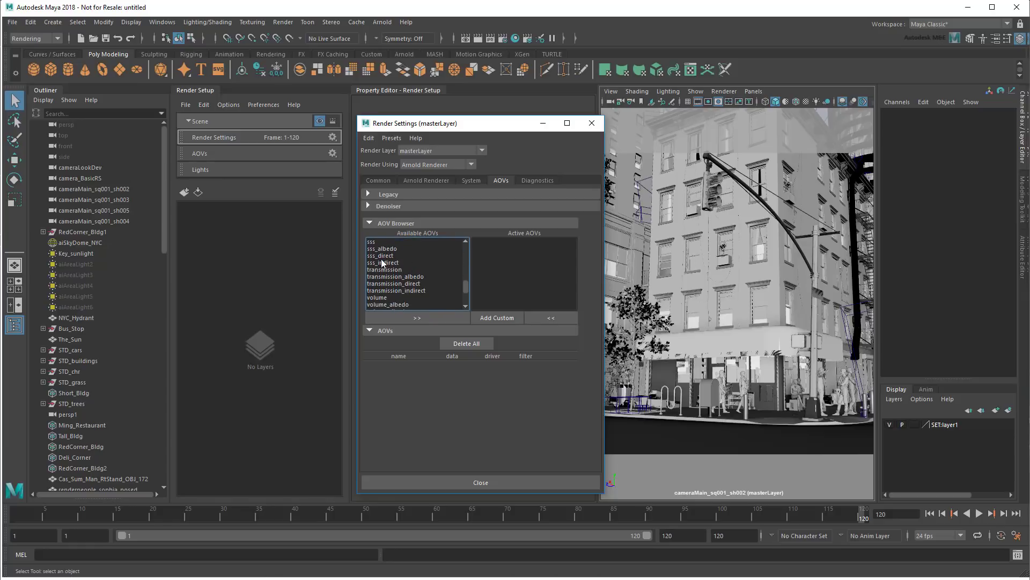
pyautogui.click(382, 243)
pyautogui.keyDown('ctrl'); pyautogui.click(395, 263); pyautogui.keyUp('ctrl')
pyautogui.click(427, 318)
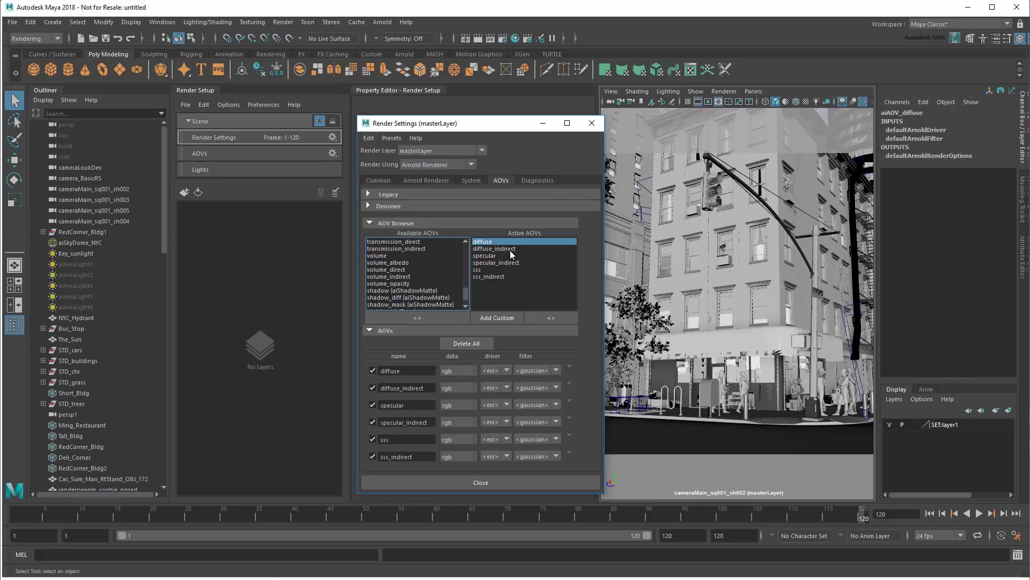
pyautogui.click(589, 127)
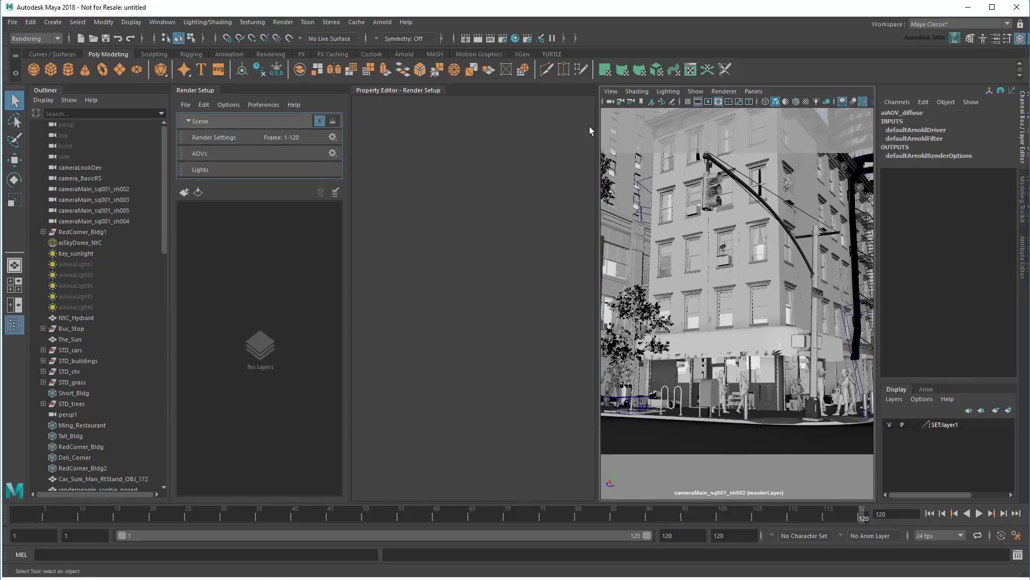
pyautogui.click(383, 23)
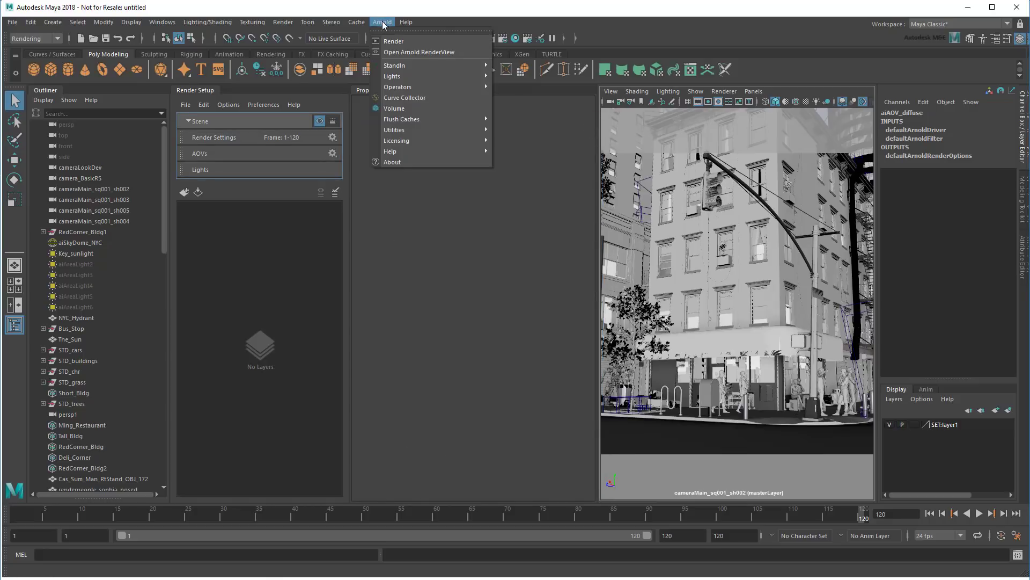
pyautogui.click(446, 50)
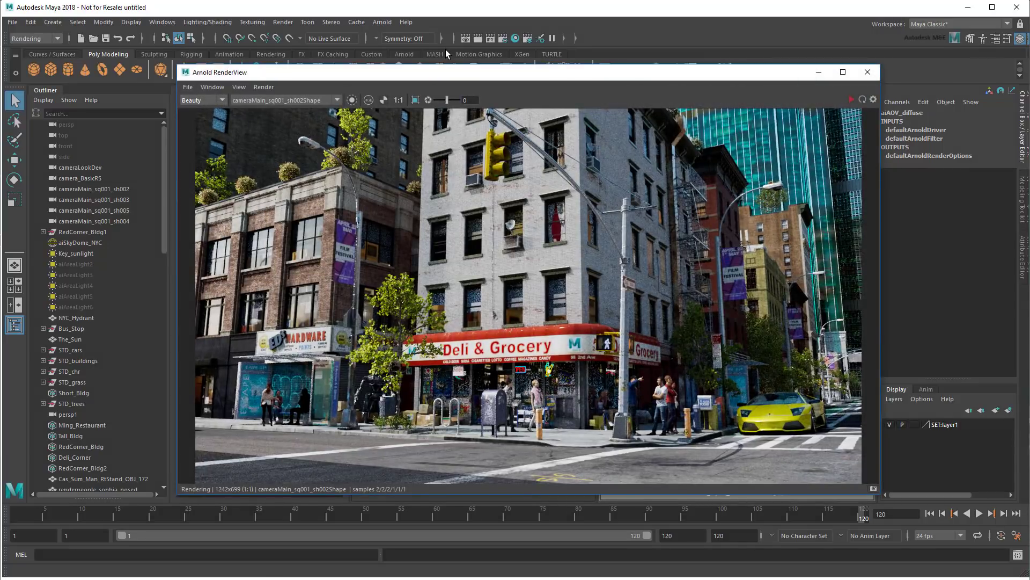
pyautogui.click(862, 101)
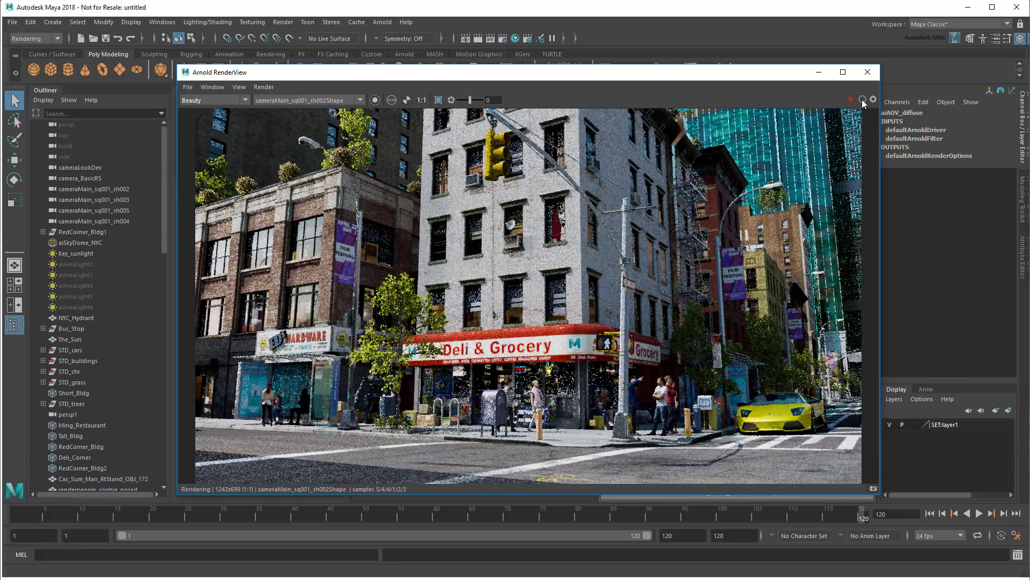
pyautogui.click(239, 88)
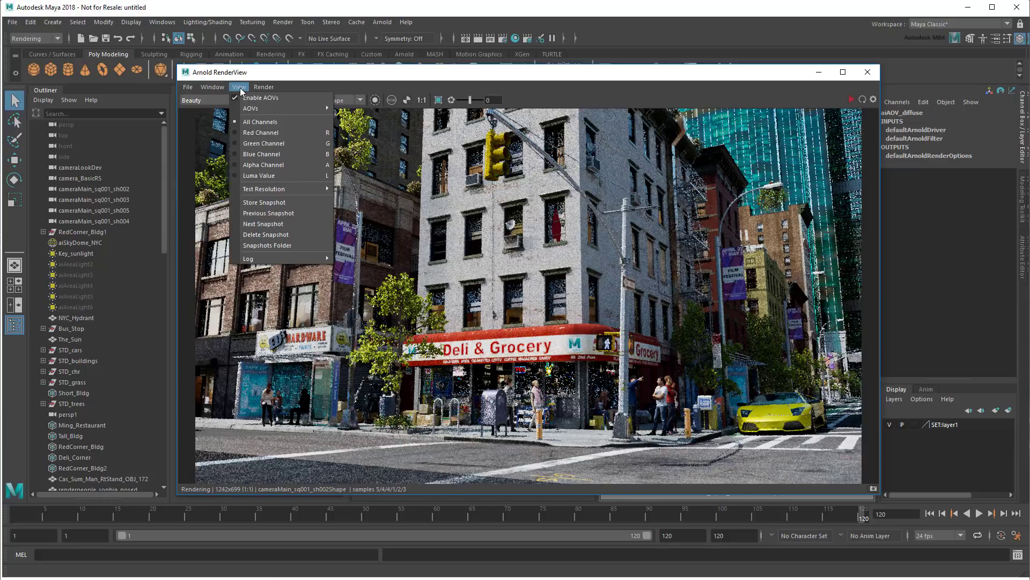
pyautogui.moveTo(265, 109)
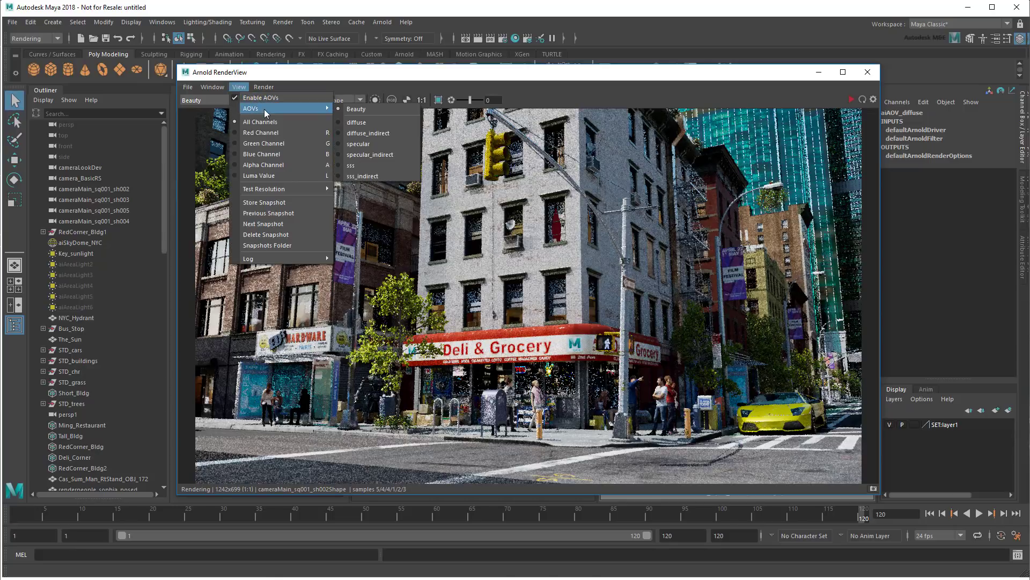
pyautogui.click(382, 120)
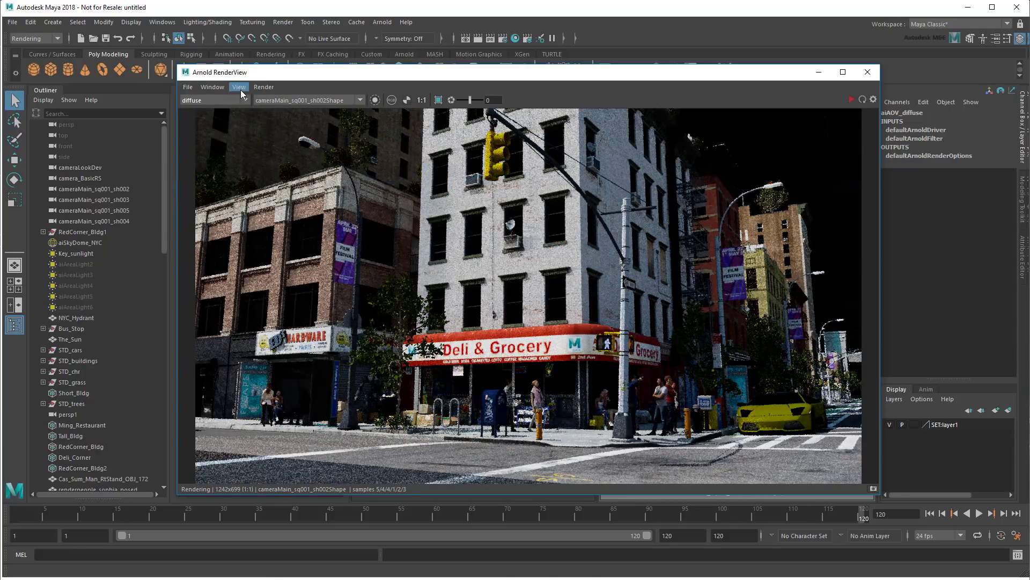
pyautogui.click(239, 87)
pyautogui.moveTo(260, 105)
pyautogui.click(369, 131)
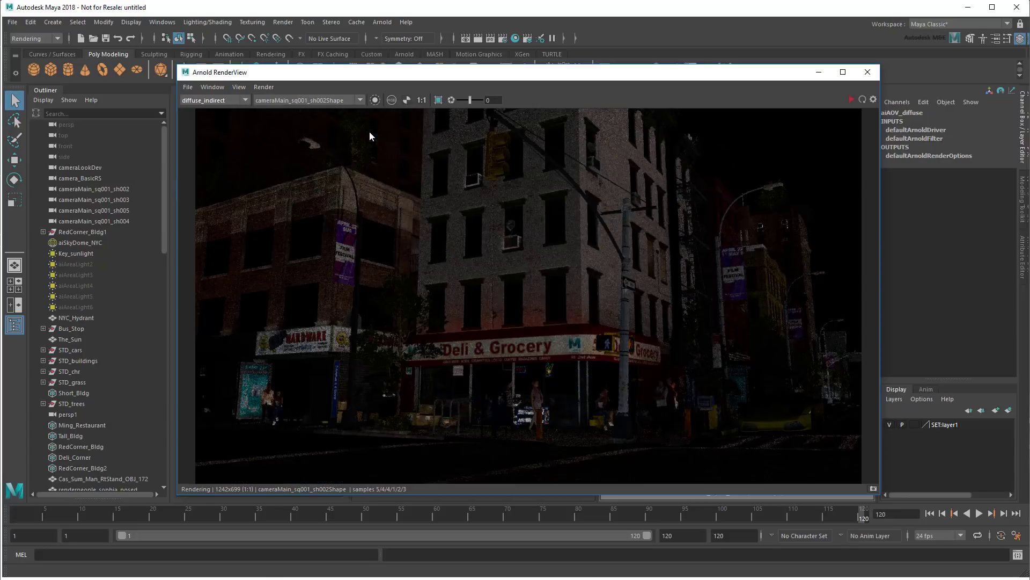
pyautogui.click(236, 89)
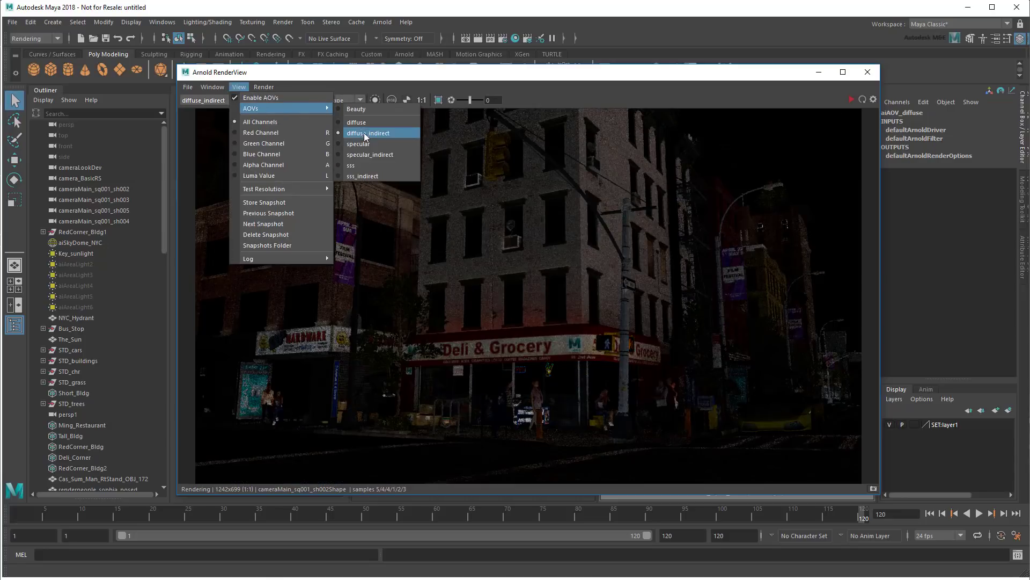
pyautogui.click(373, 155)
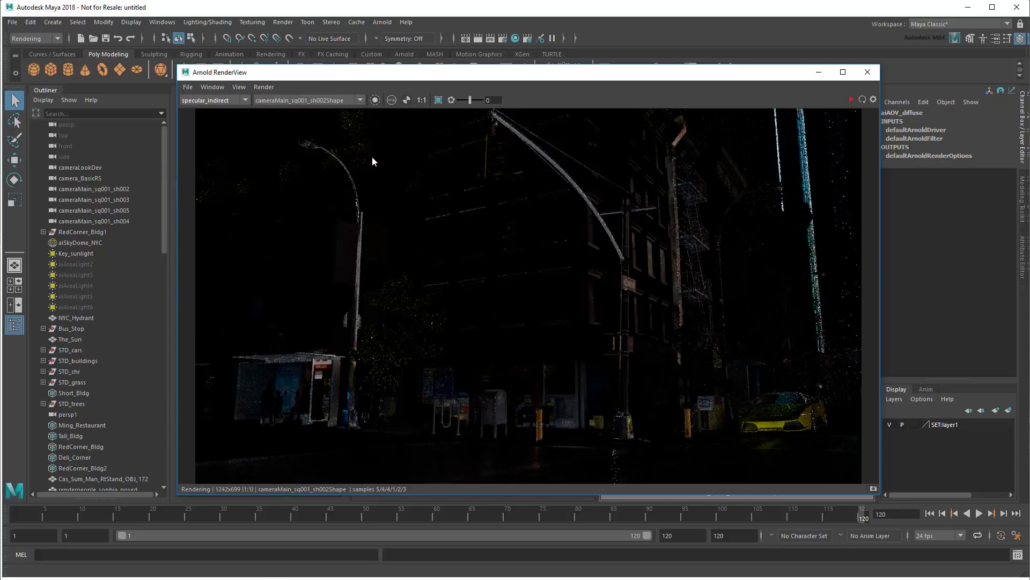
pyautogui.click(867, 73)
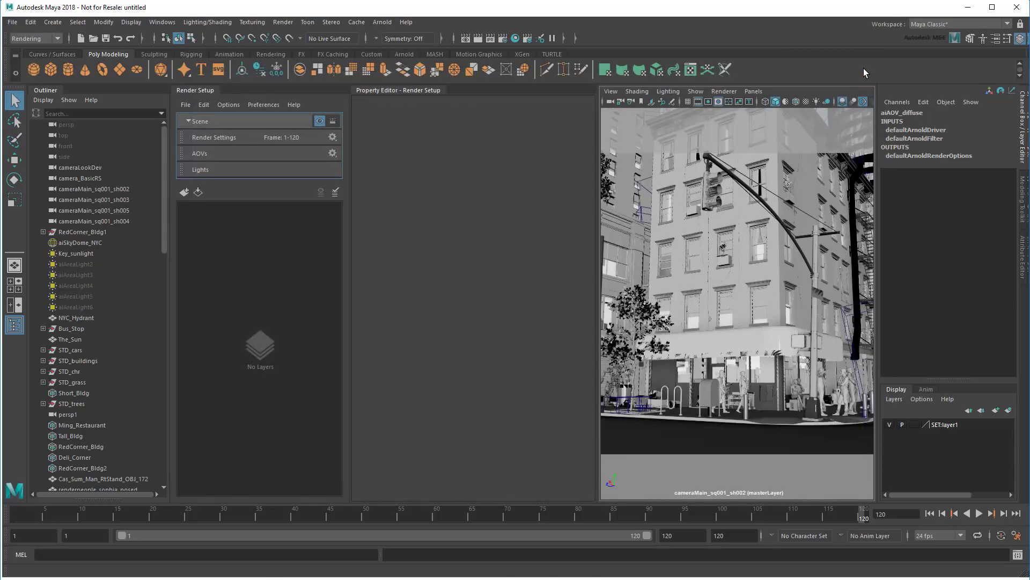
pyautogui.click(255, 170)
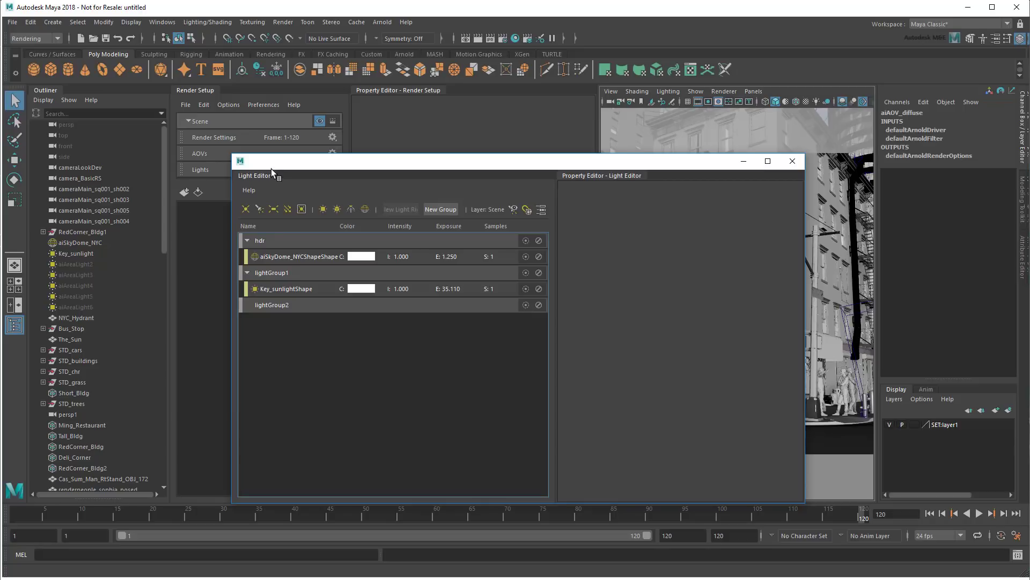
pyautogui.click(793, 162)
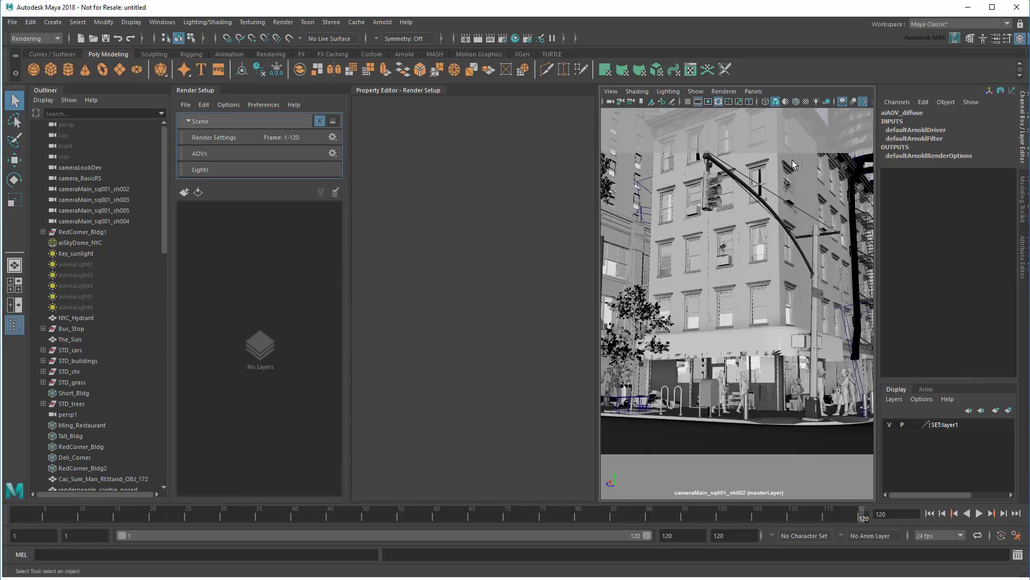
# Open masterLayer's Render Settings and the Render Setup File menu's import/export choices.
pyautogui.doubleClick(256, 138)
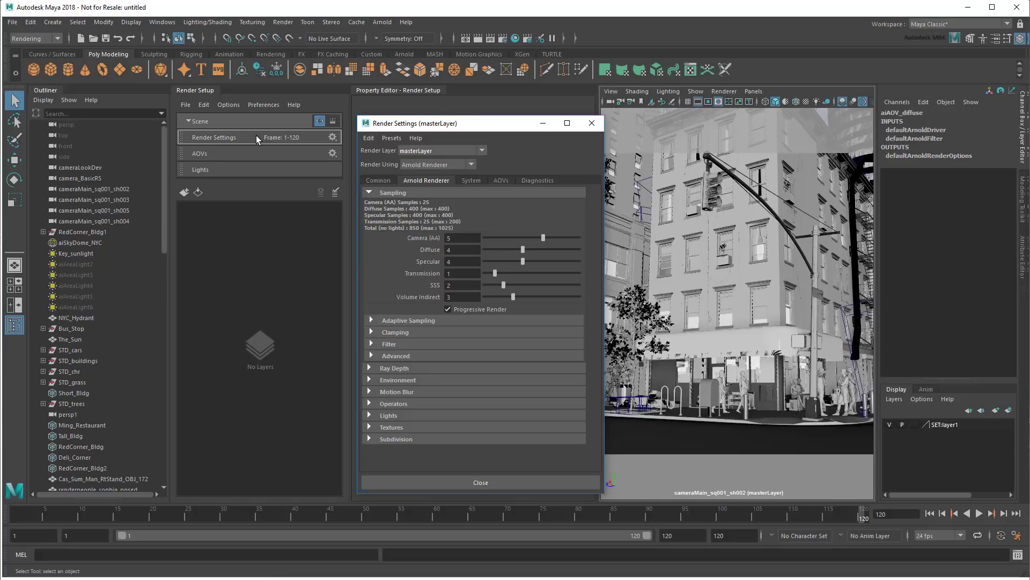
pyautogui.click(186, 106)
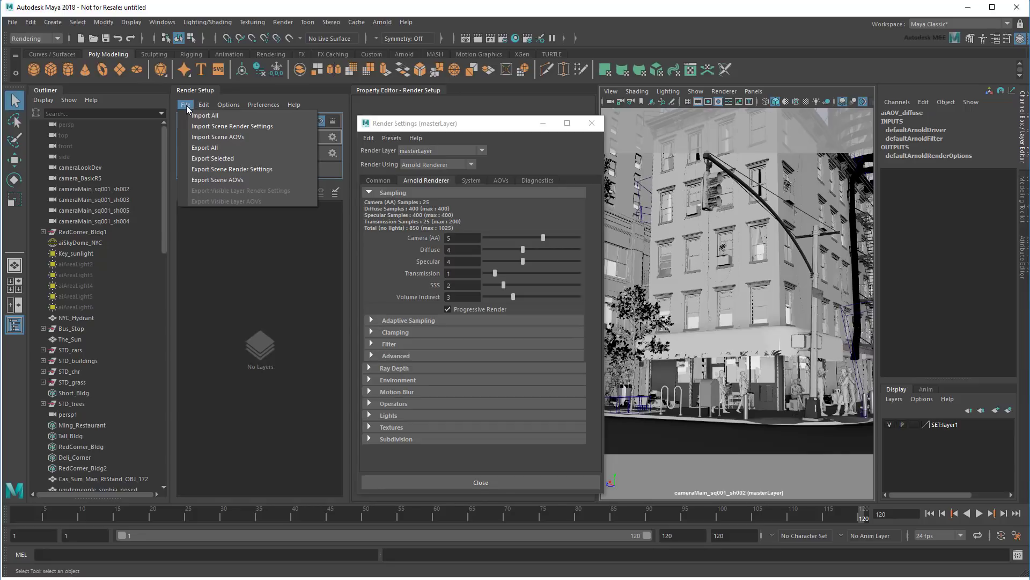
# Import the low_settings.json preset from Render Presets, then close Render Settings.
pyautogui.click(218, 128)
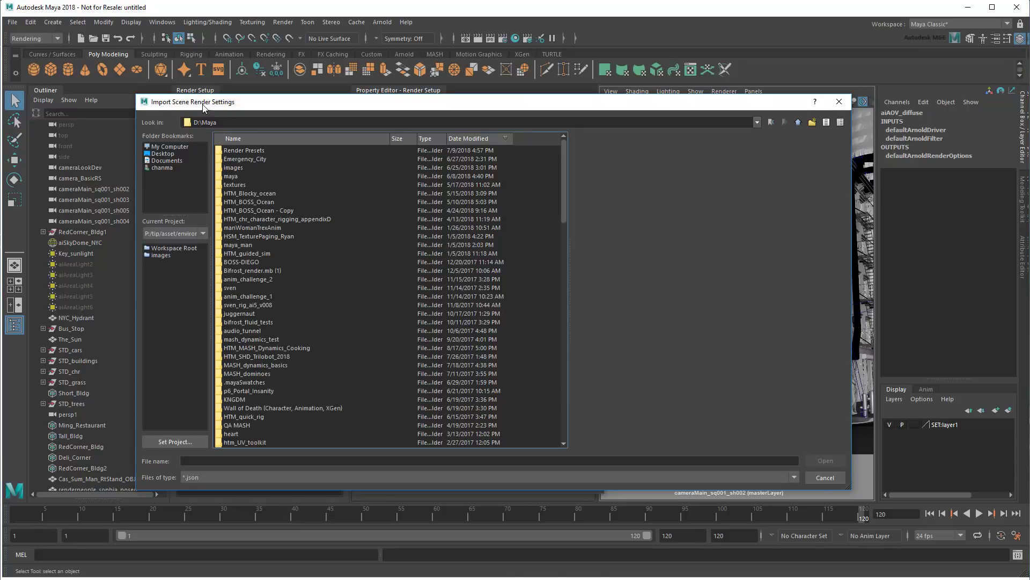
pyautogui.doubleClick(254, 150)
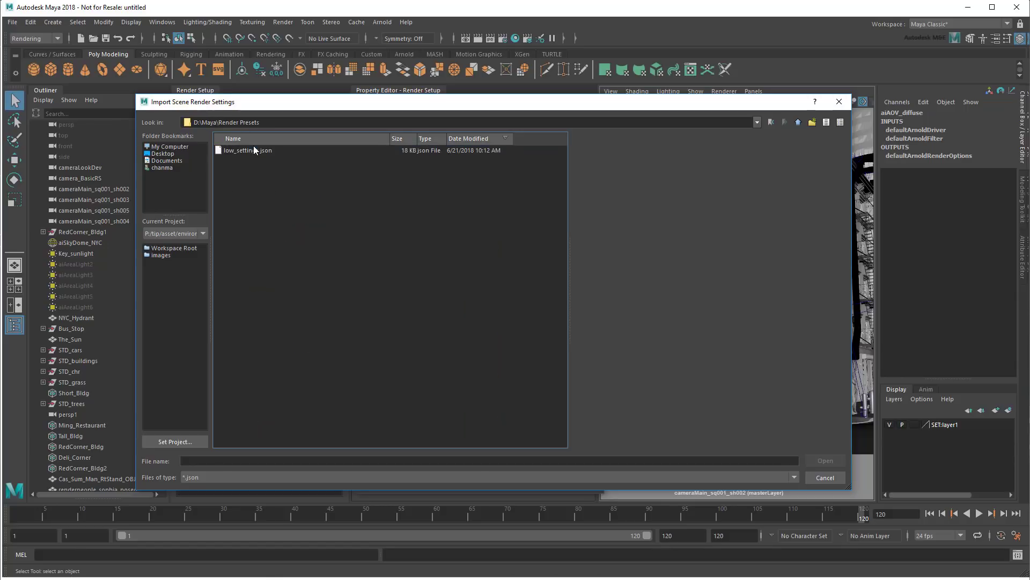
pyautogui.click(266, 152)
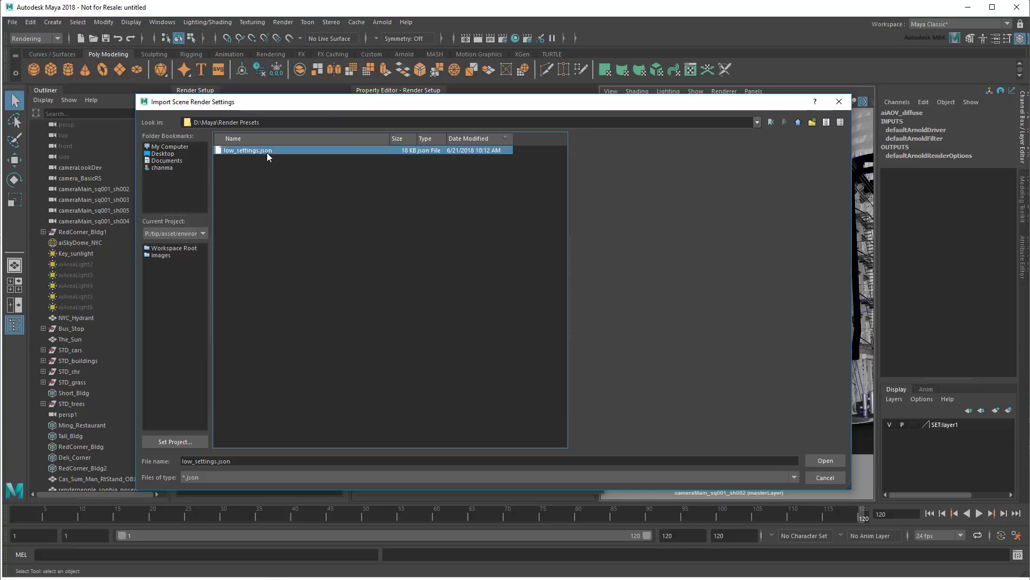
pyautogui.click(818, 460)
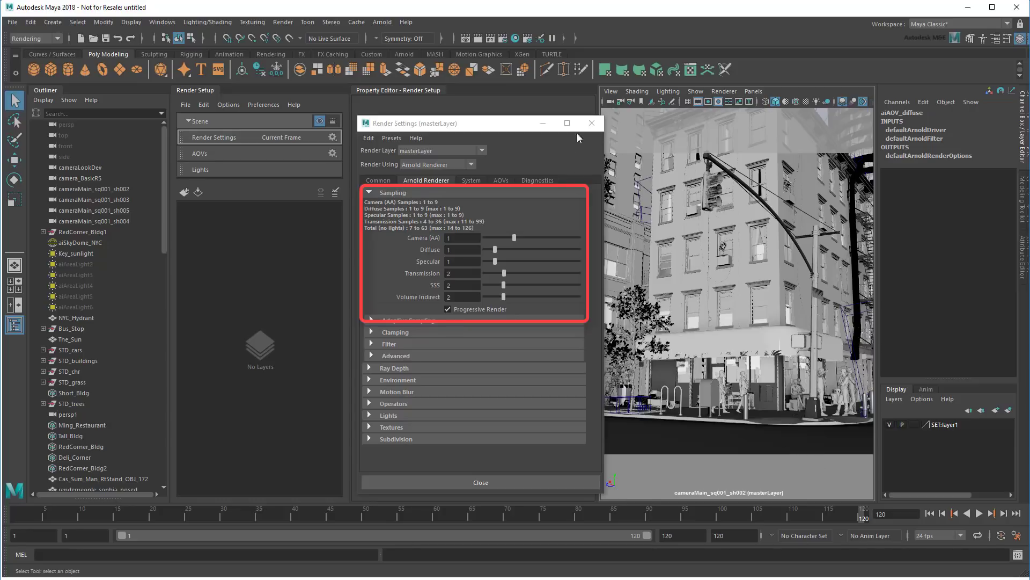
pyautogui.click(589, 122)
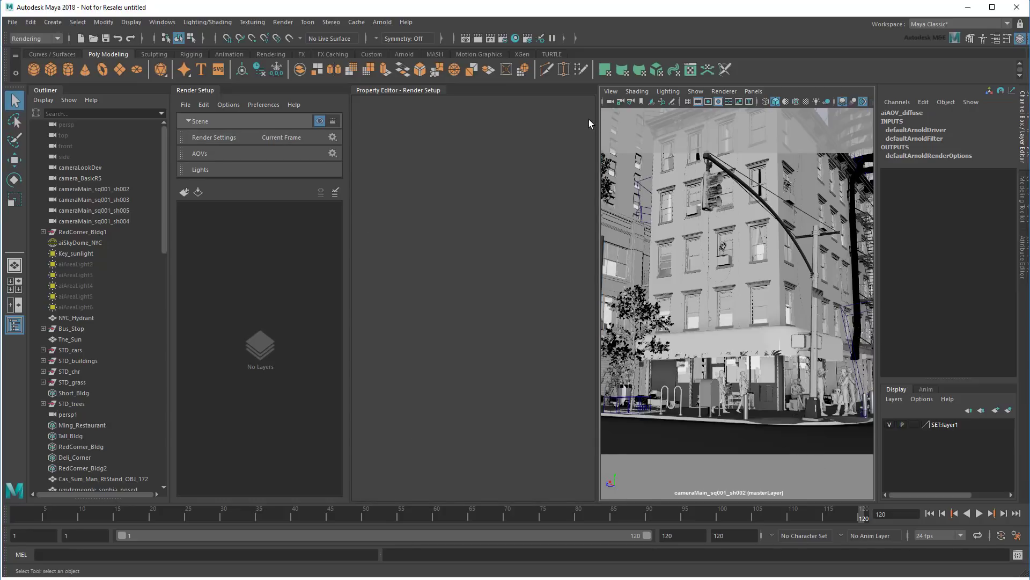
pyautogui.click(384, 23)
pyautogui.click(406, 42)
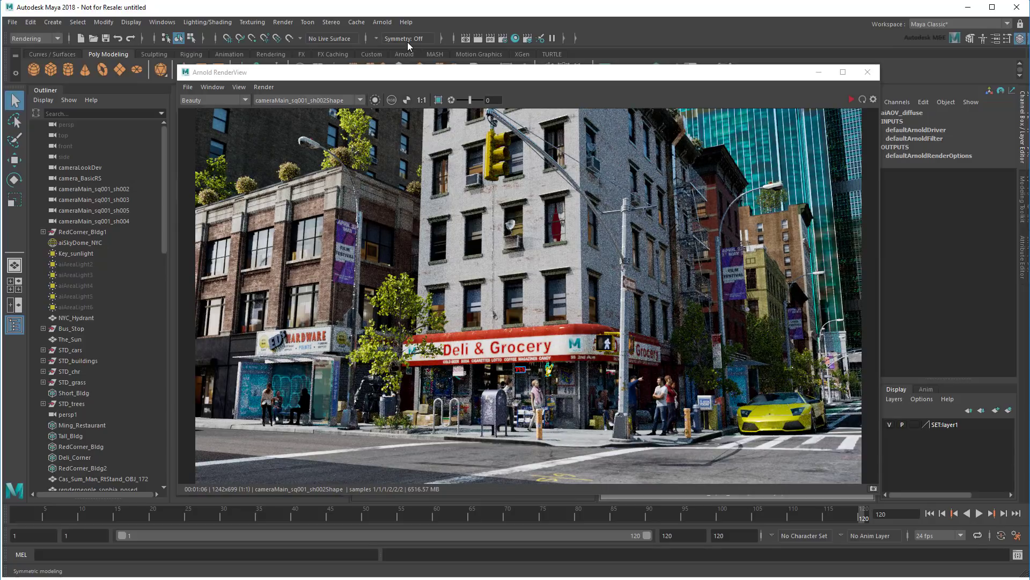
pyautogui.click(867, 71)
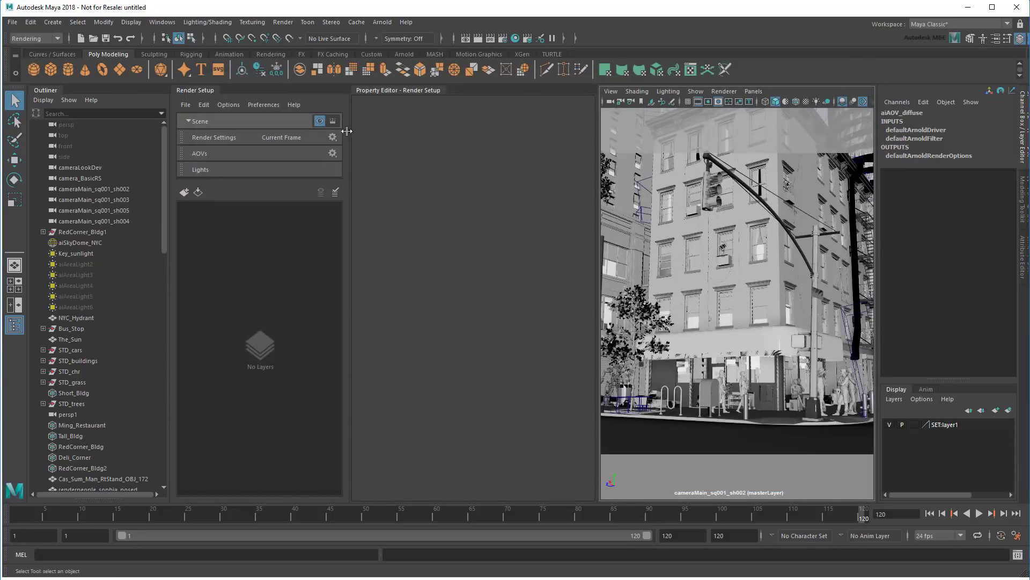
pyautogui.click(246, 137)
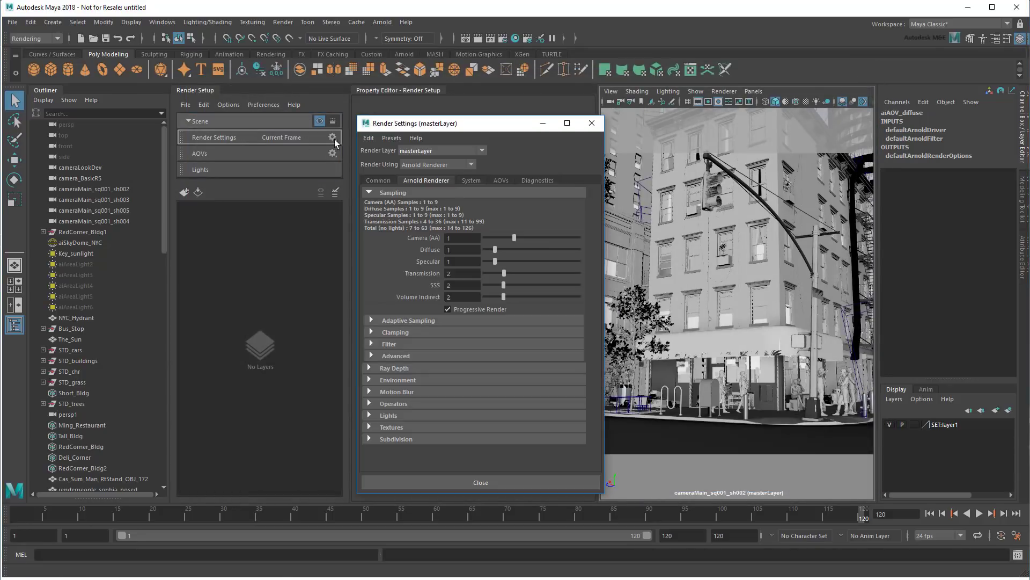
pyautogui.click(398, 139)
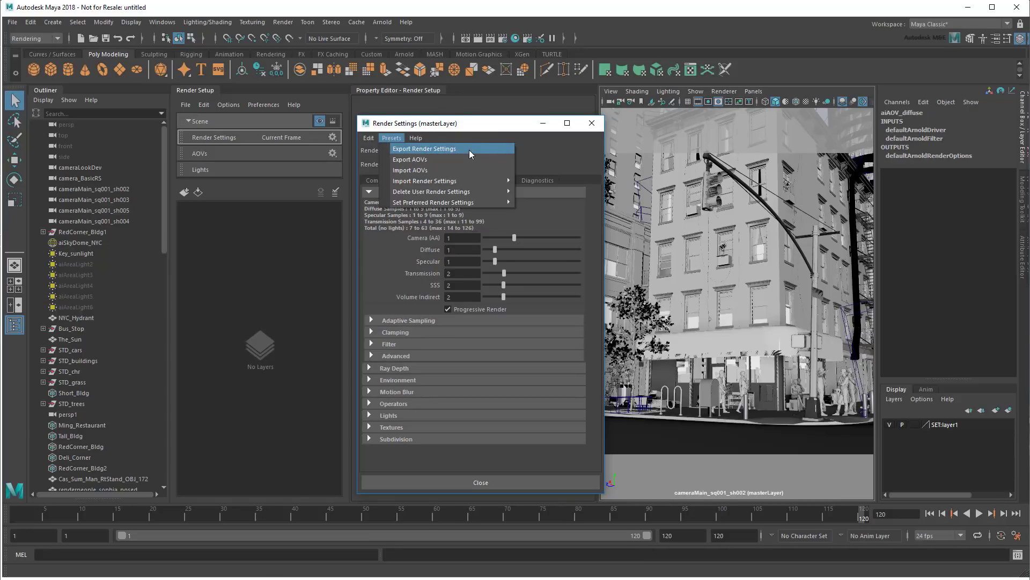
pyautogui.click(469, 150)
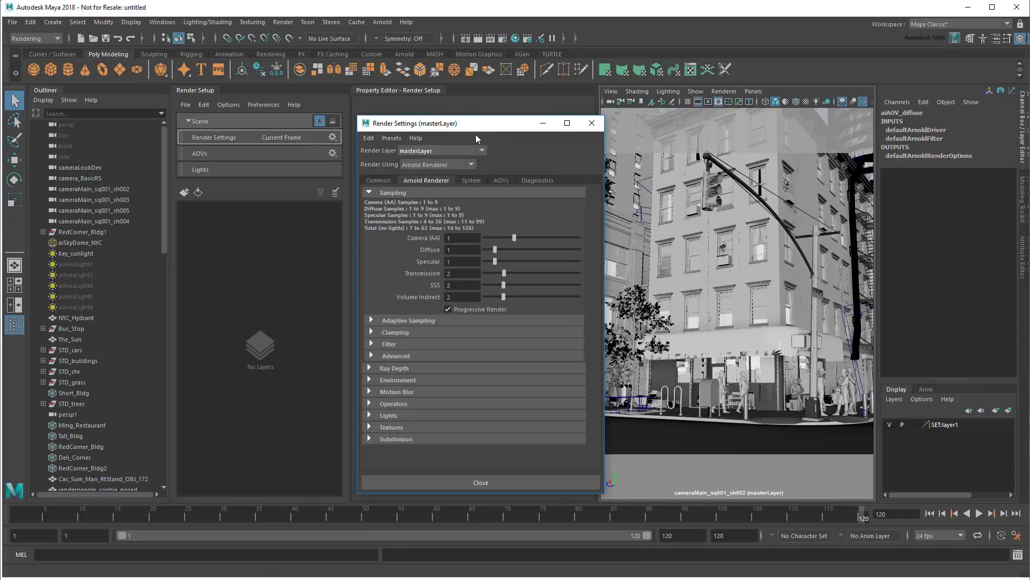
pyautogui.click(591, 124)
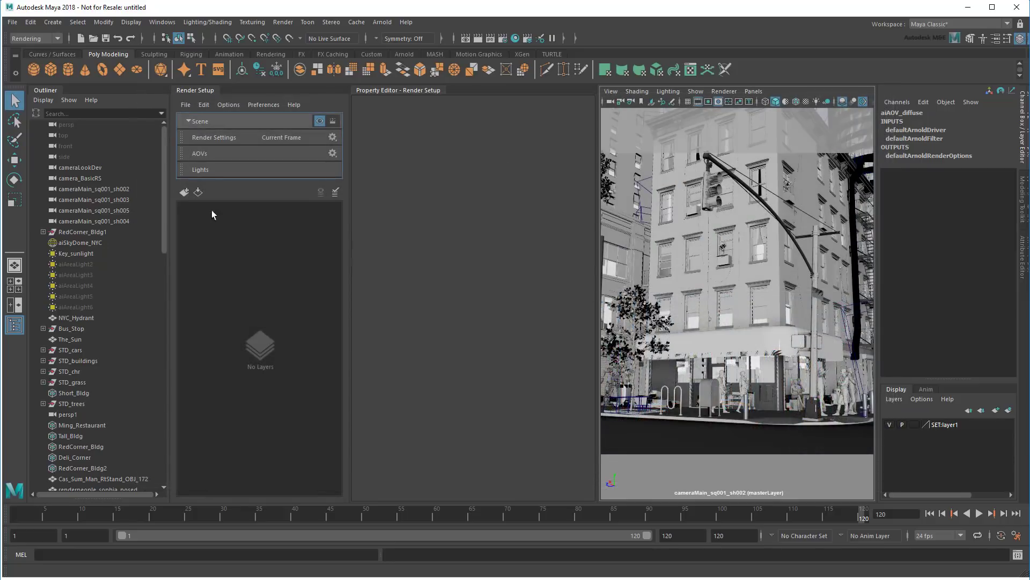
# Create renderSetupLayer1, make it visible with rendering on, and use a single perspective view.
pyautogui.click(184, 193)
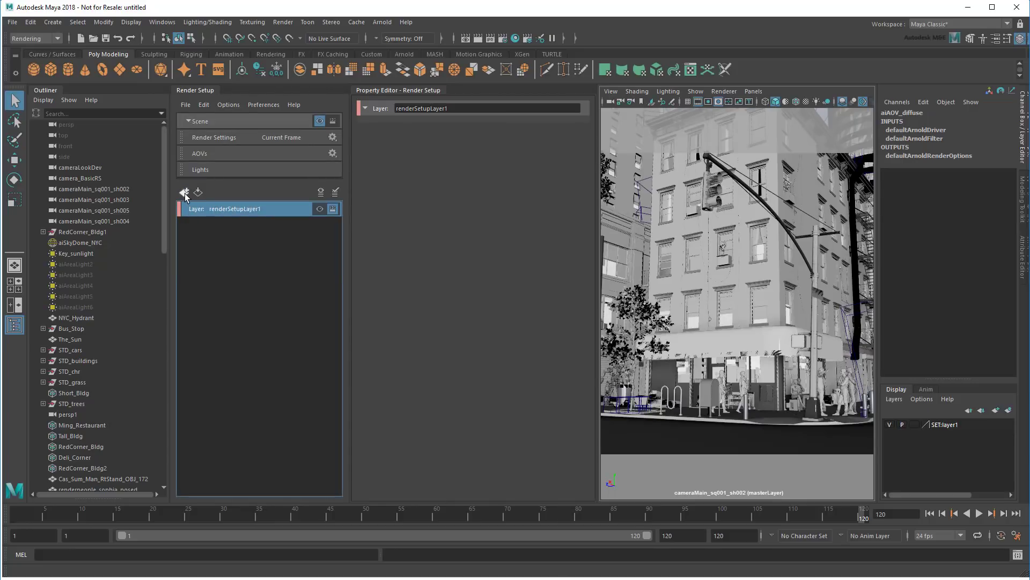
pyautogui.click(320, 209)
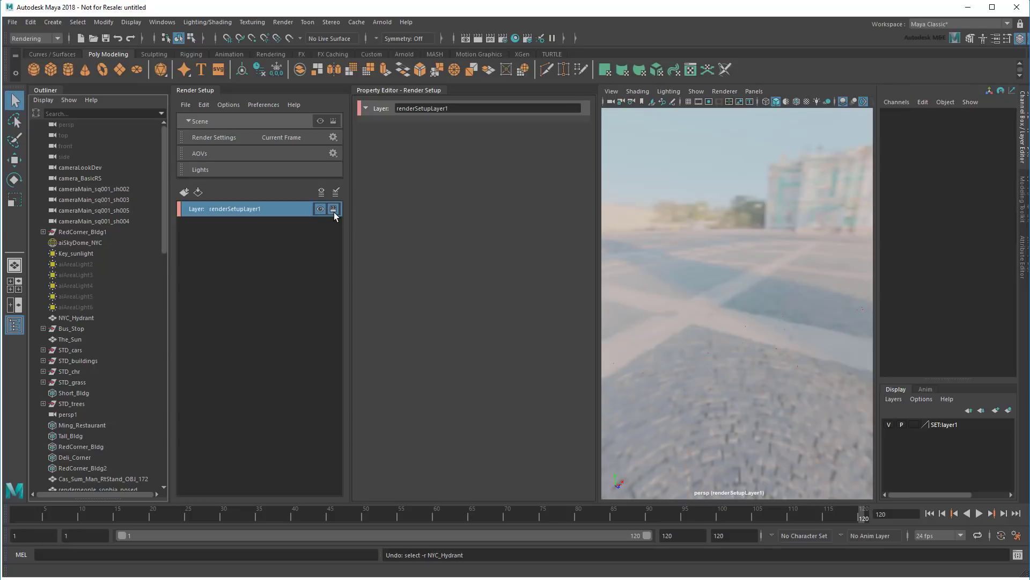
pyautogui.click(333, 210)
pyautogui.click(334, 210)
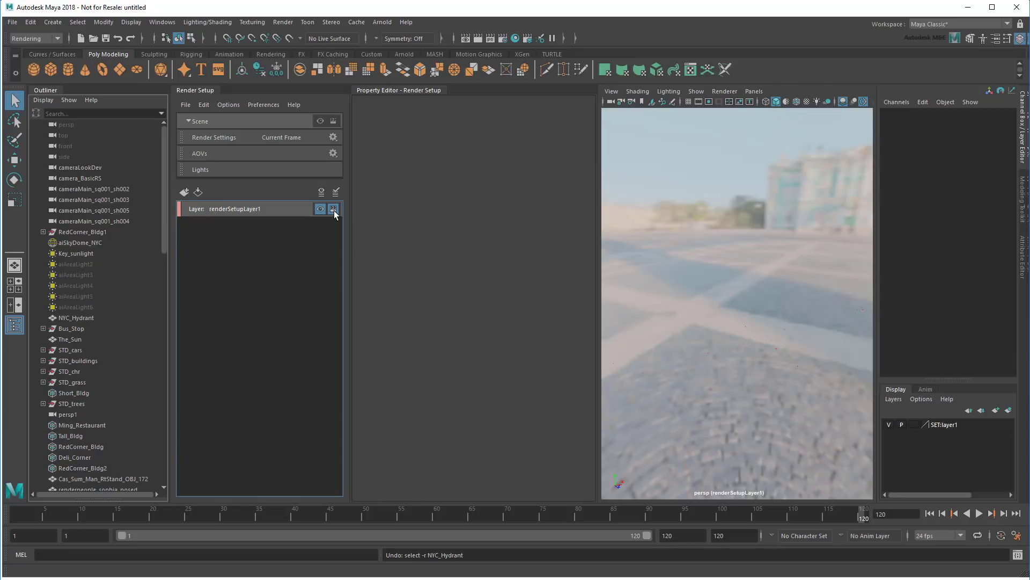
pyautogui.click(13, 266)
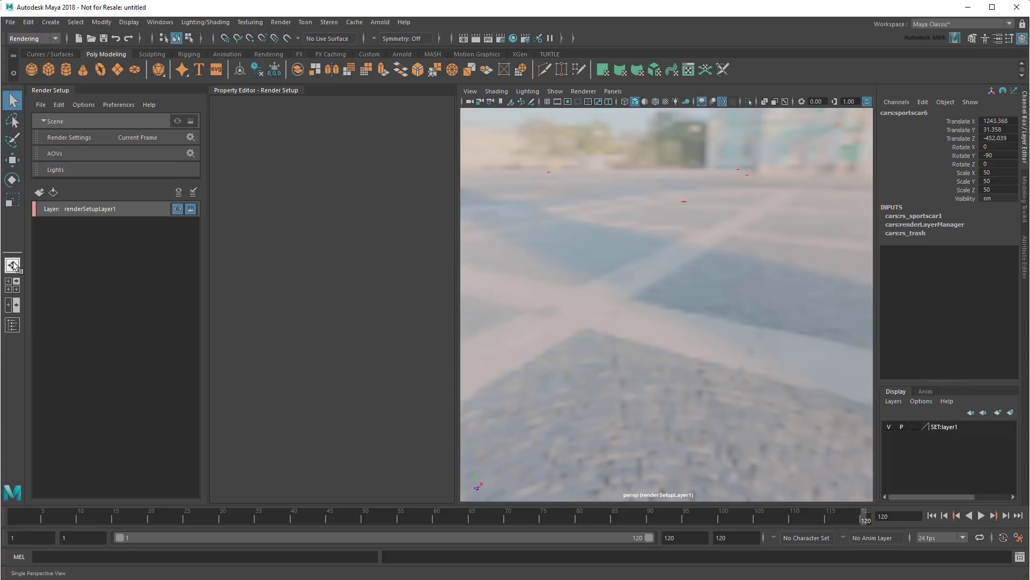
# Keep 'Include all lights in each render layer by default' on and show renderSetupLayer1's properties.
pyautogui.click(87, 106)
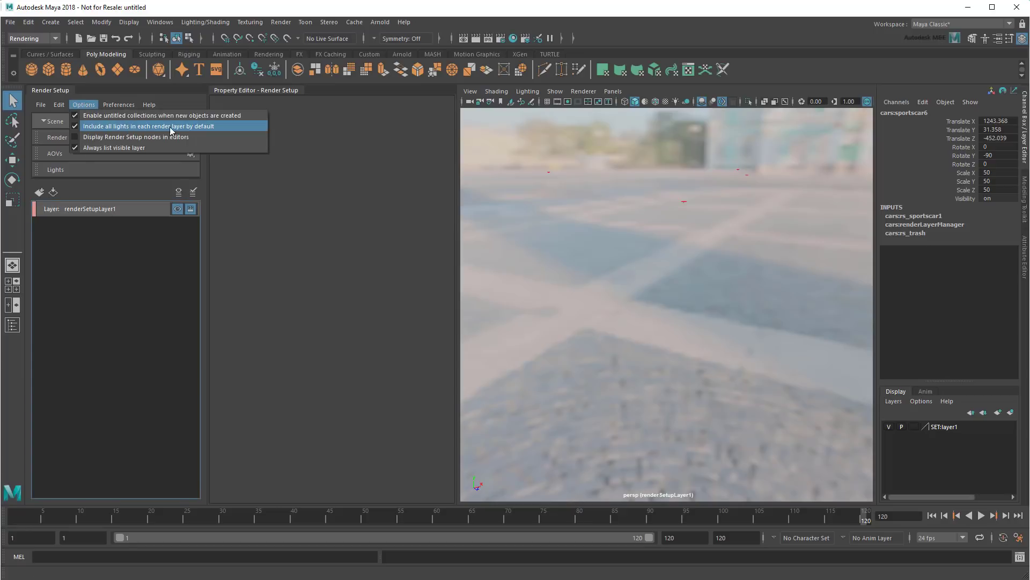
pyautogui.click(220, 126)
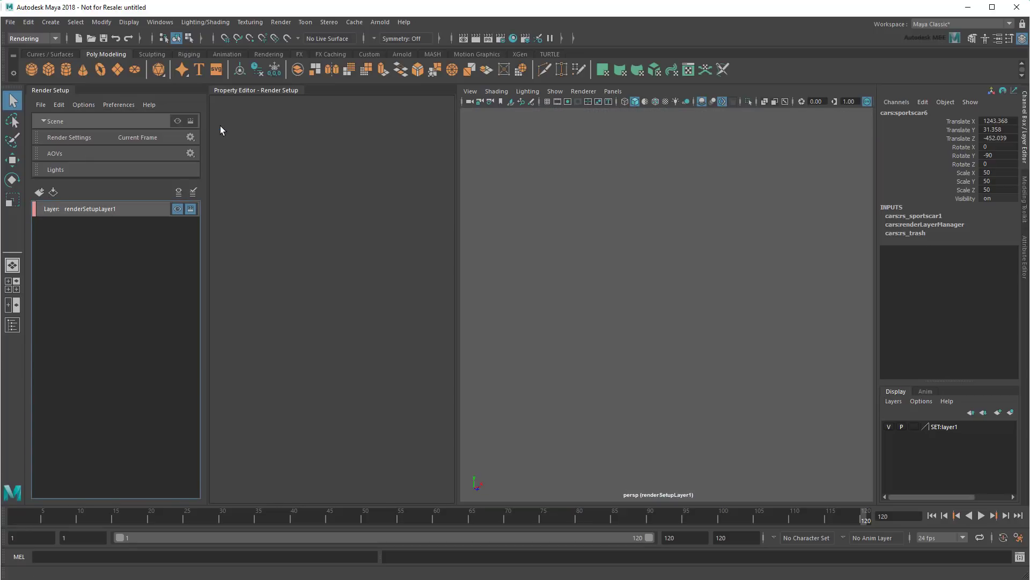
pyautogui.click(82, 105)
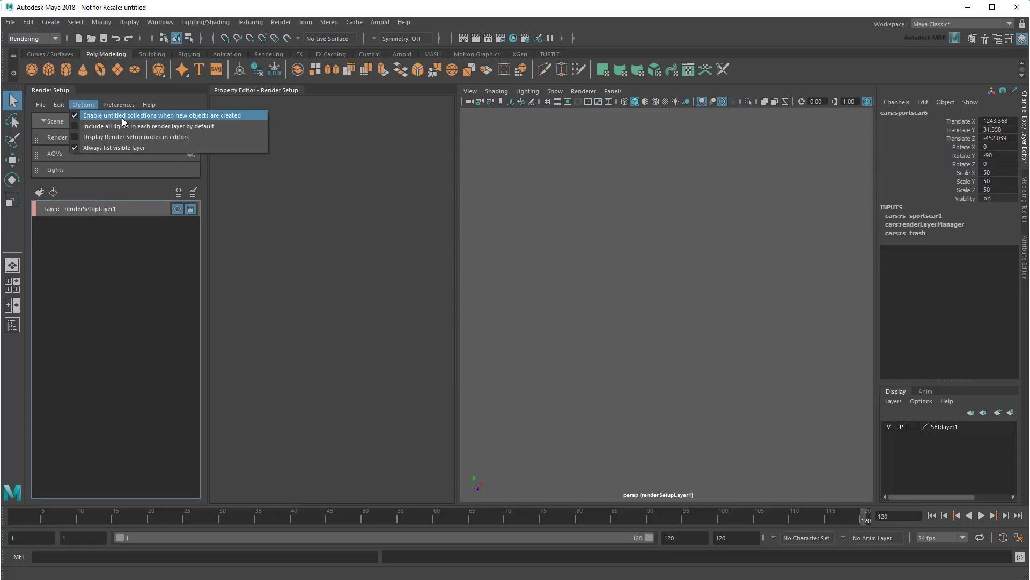
pyautogui.click(218, 125)
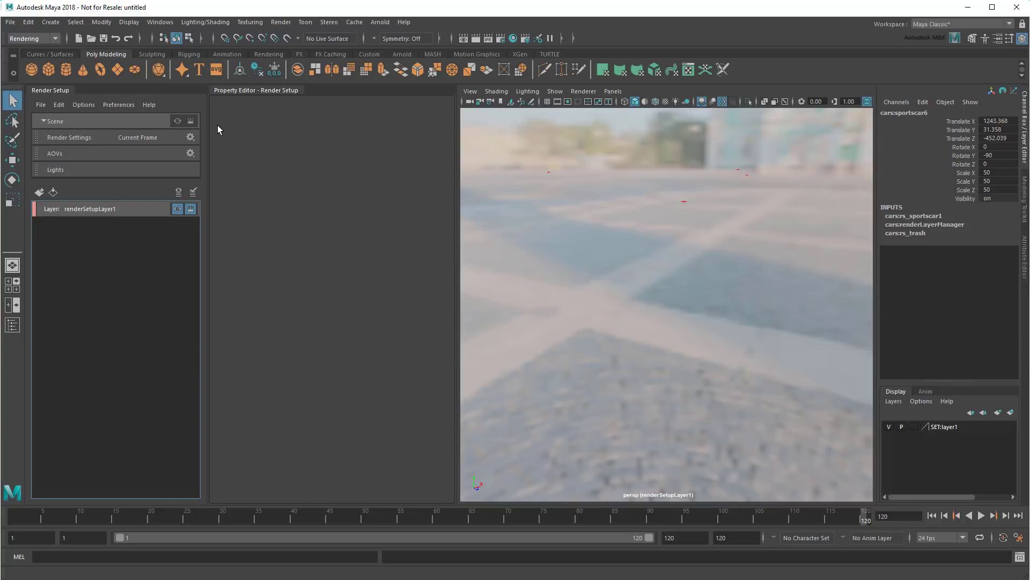
pyautogui.click(121, 204)
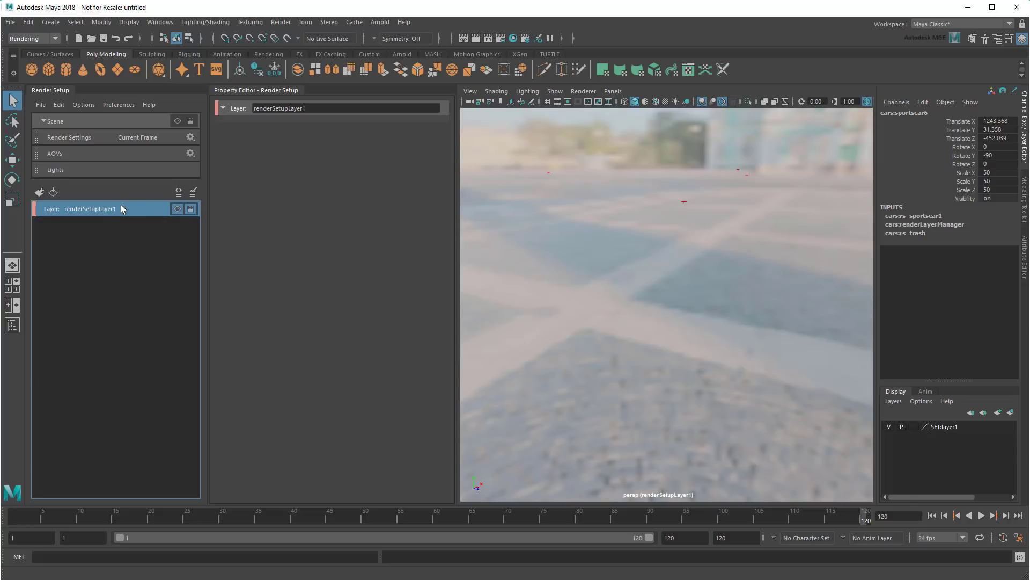
# Create a collection on renderSetupLayer1 and rename it Vehicles.
pyautogui.rightClick(131, 207)
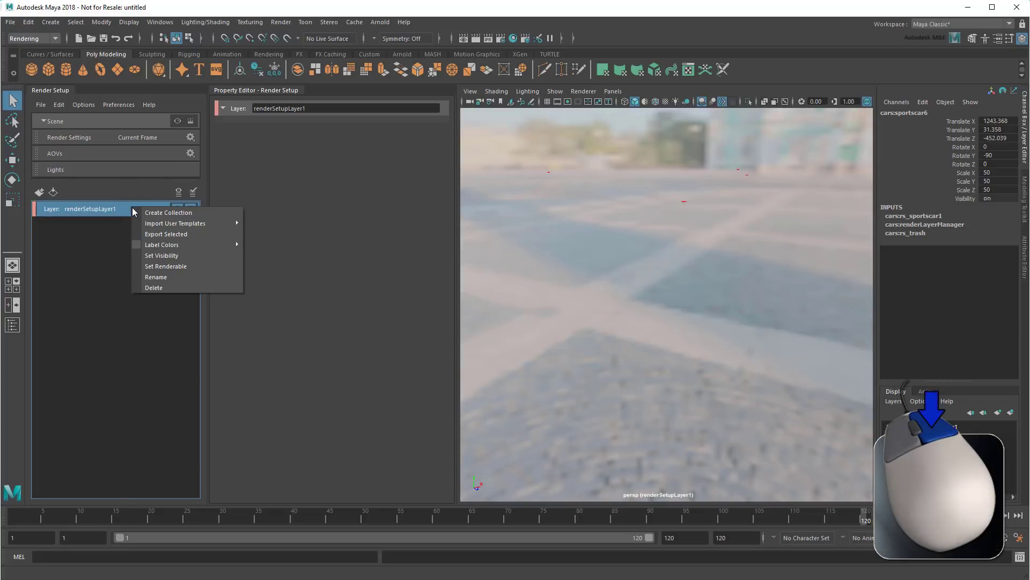
pyautogui.click(199, 213)
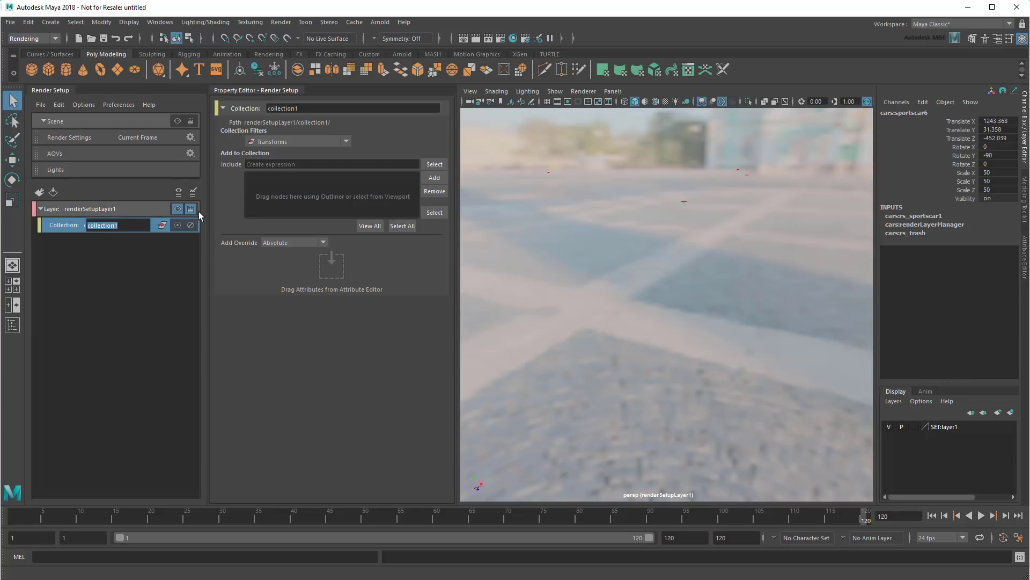
pyautogui.write('Vehicles')
pyautogui.press('Return')
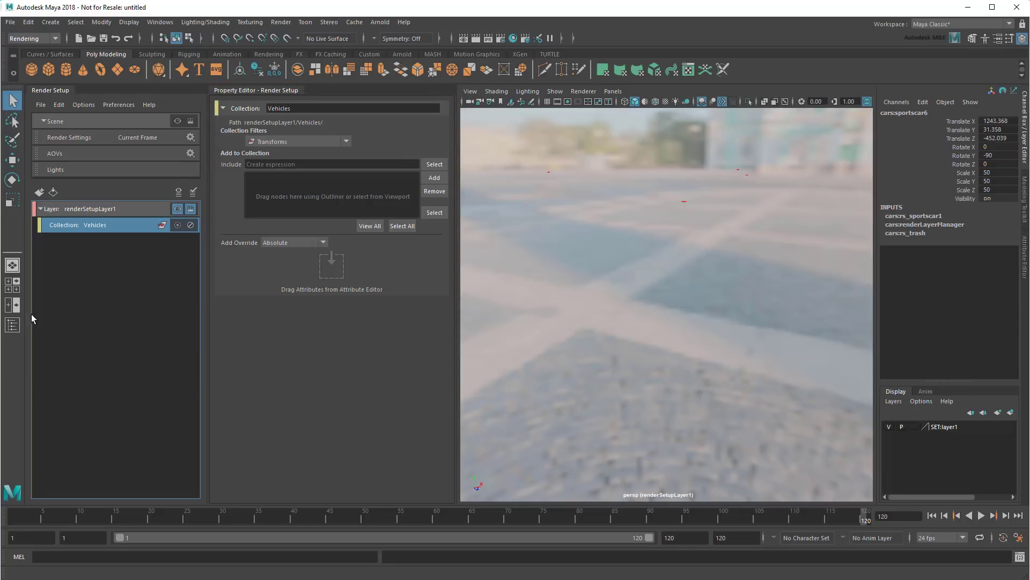
# Add cars:sportscar and cars:sportscar3 to Vehicles from the Outliner, then select both.
pyautogui.click(12, 325)
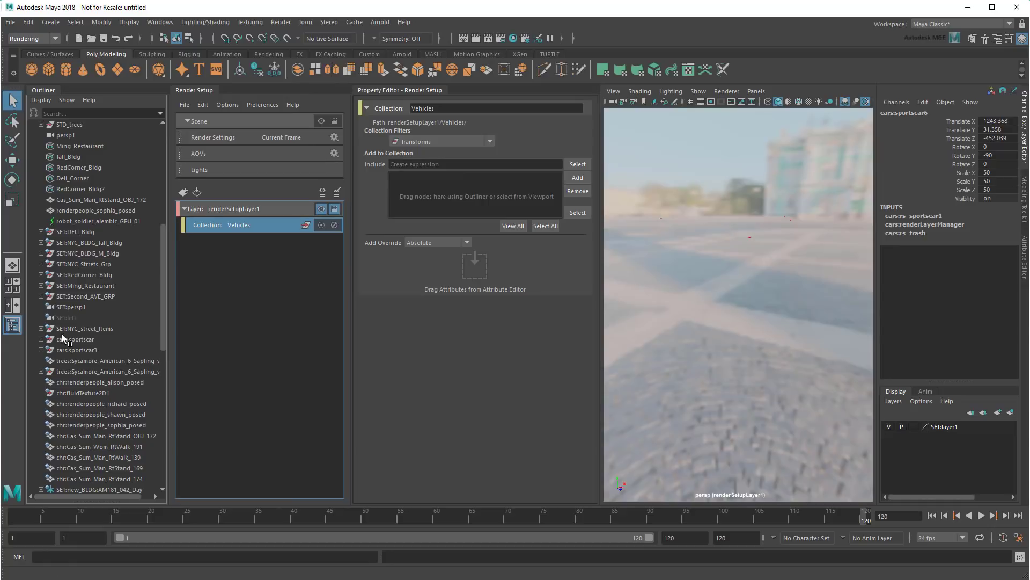
pyautogui.moveTo(76, 338); pyautogui.dragTo(443, 179)
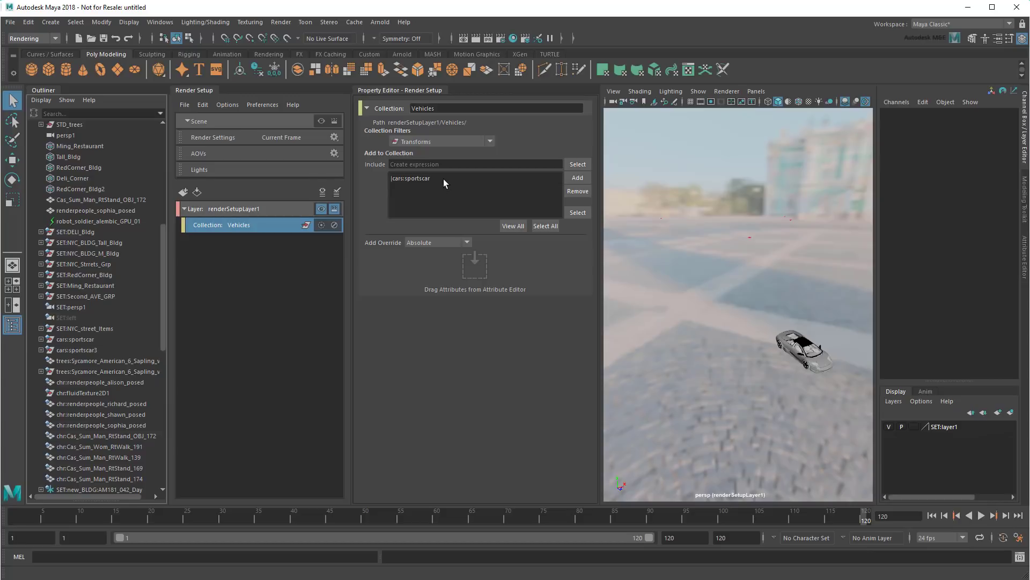
pyautogui.click(104, 349)
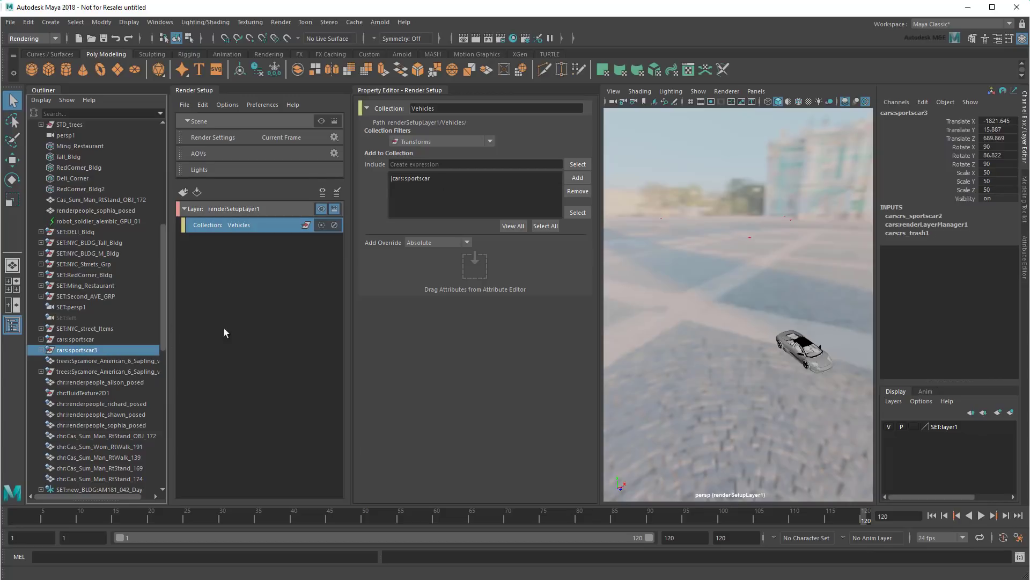
pyautogui.click(572, 177)
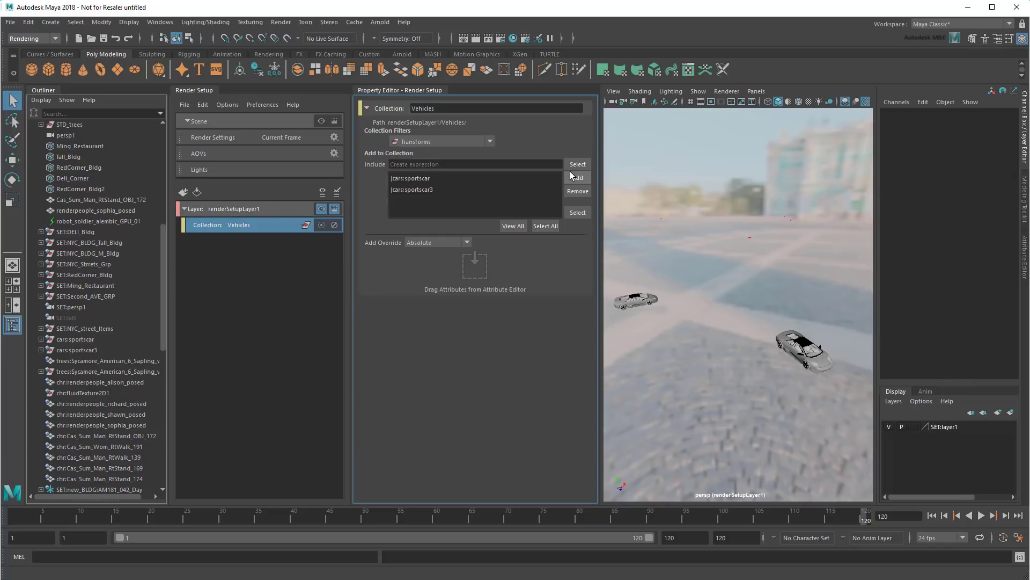
pyautogui.click(109, 340)
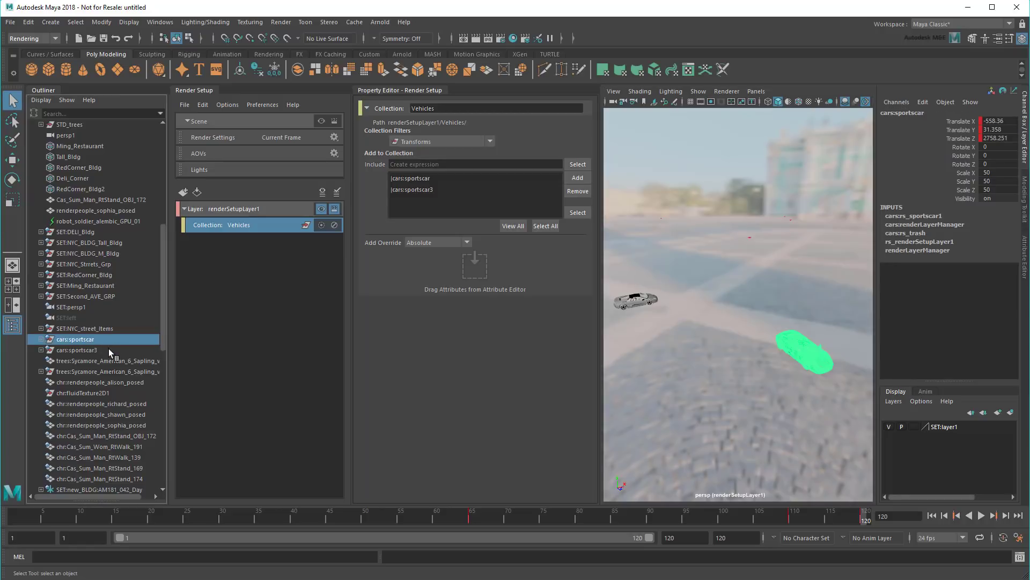
pyautogui.keyDown('shift'); pyautogui.click(108, 349); pyautogui.keyUp('shift')
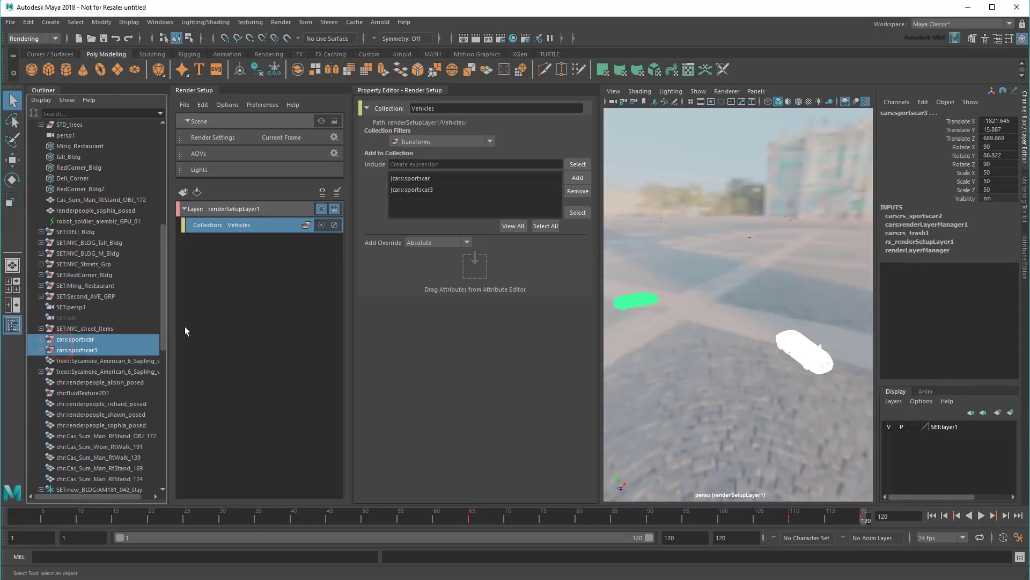
# Set the Vehicles include expression to |cars:* and view all three matched cars.
pyautogui.click(409, 164)
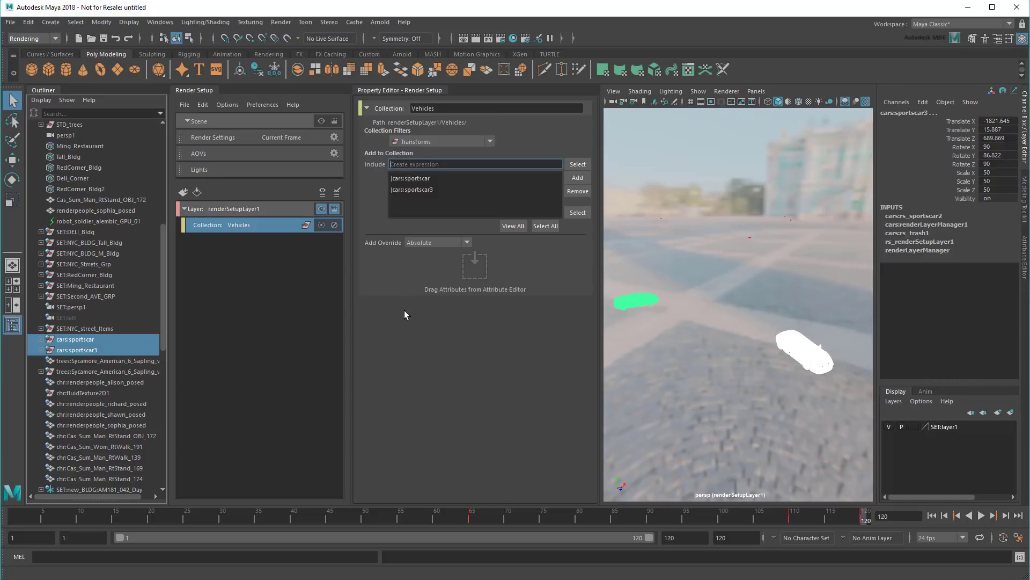
pyautogui.write('|cars:*')
pyautogui.press('Return')
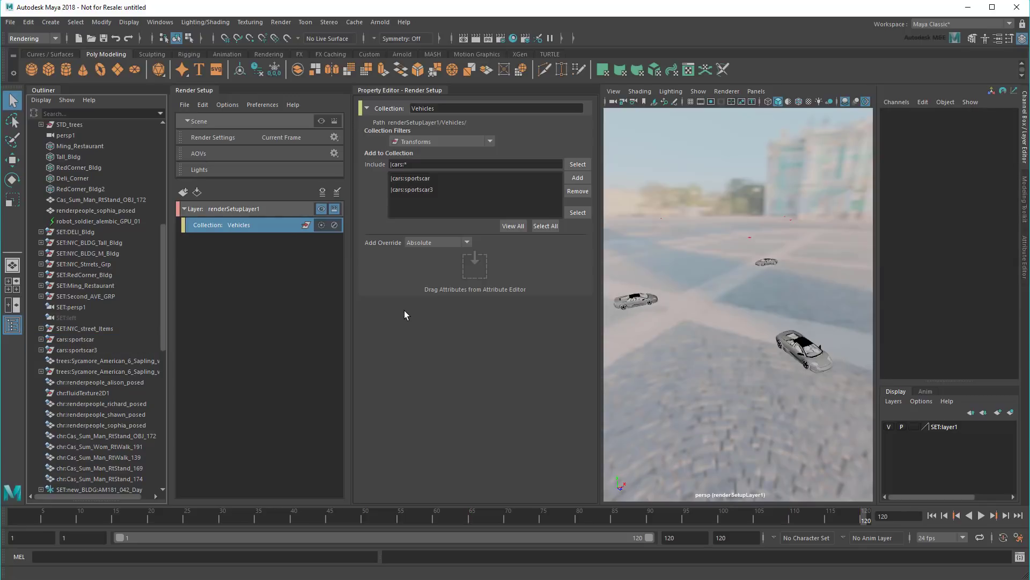
pyautogui.moveTo(163, 300); pyautogui.dragTo(169, 366)
pyautogui.click(121, 349)
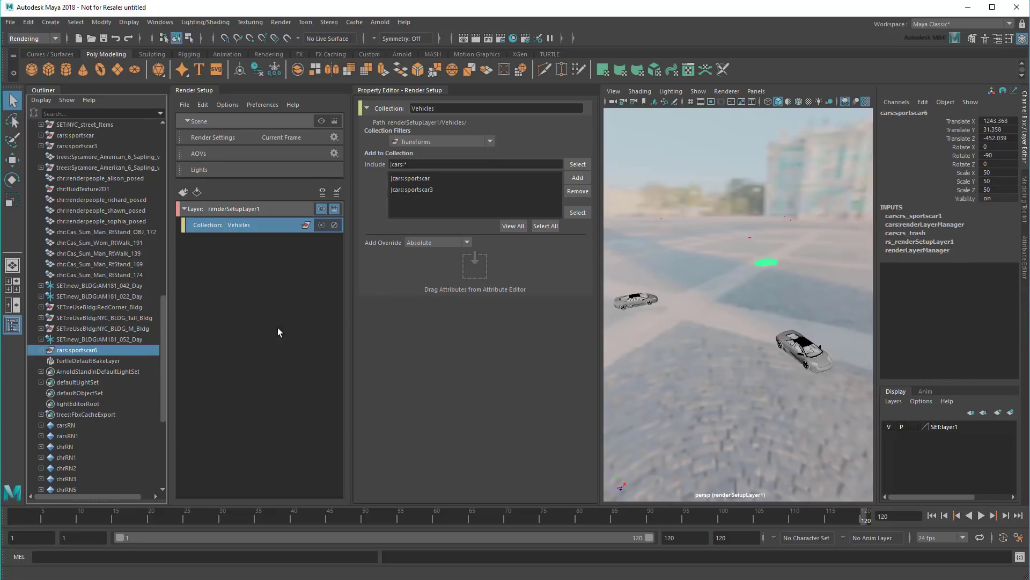
pyautogui.click(513, 226)
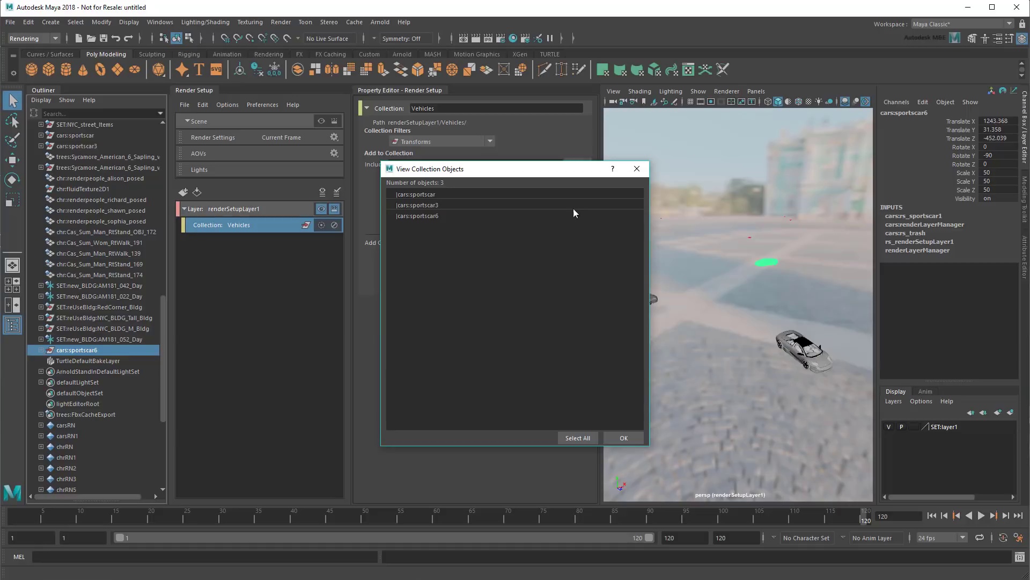
pyautogui.click(637, 169)
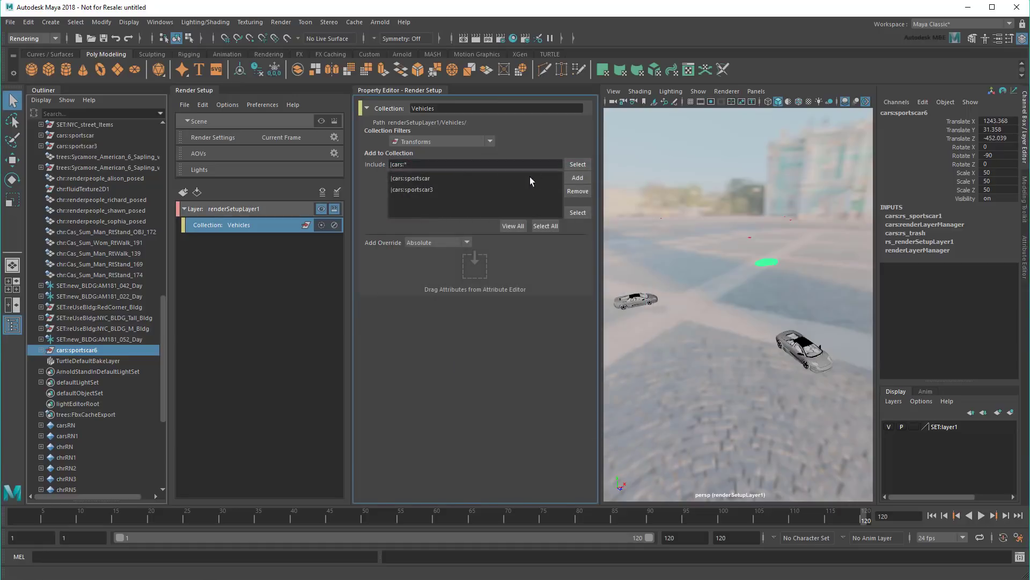
# Remove the two hand-added car entries from the Vehicles collection.
pyautogui.click(445, 179)
pyautogui.keyDown('shift'); pyautogui.click(442, 188); pyautogui.keyUp('shift')
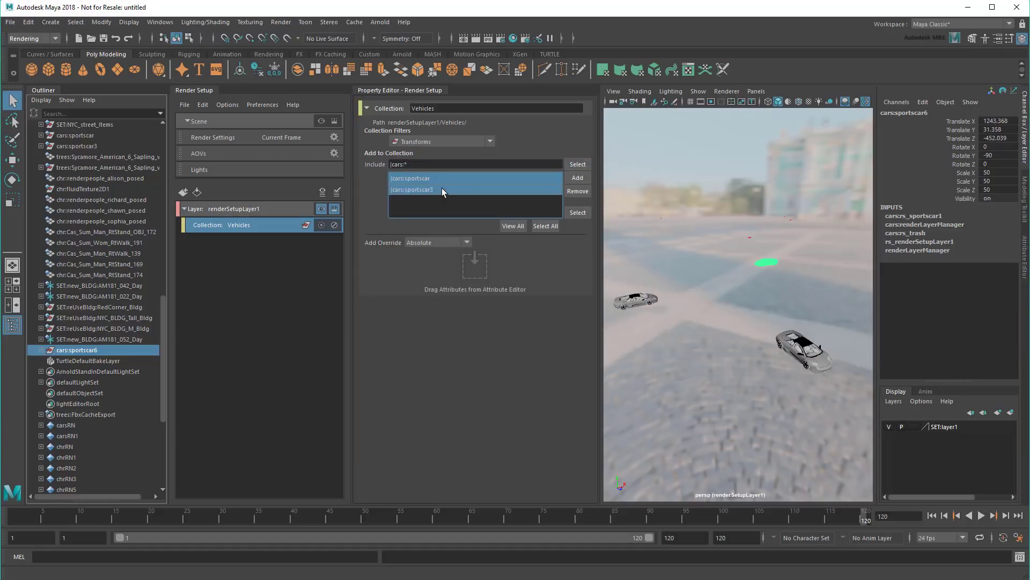
pyautogui.click(574, 191)
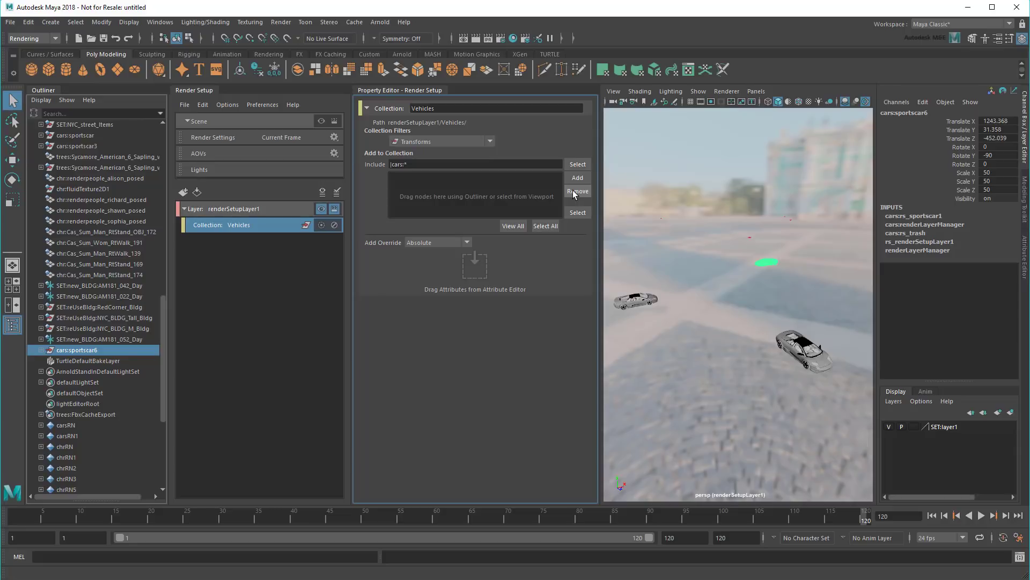
# Launch a batch render of renderSetupLayer1 from the Render menu.
pyautogui.click(281, 22)
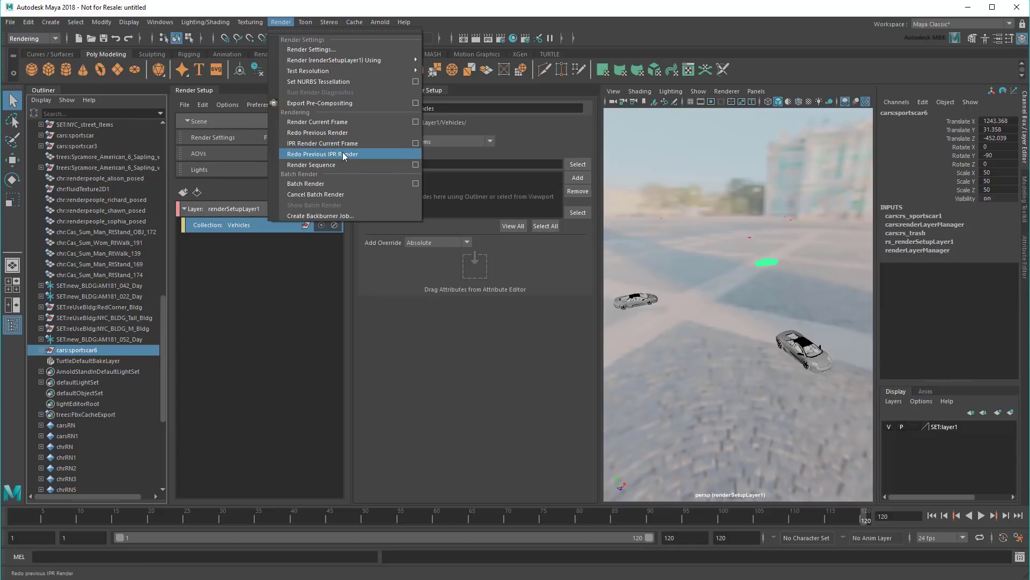
pyautogui.click(370, 185)
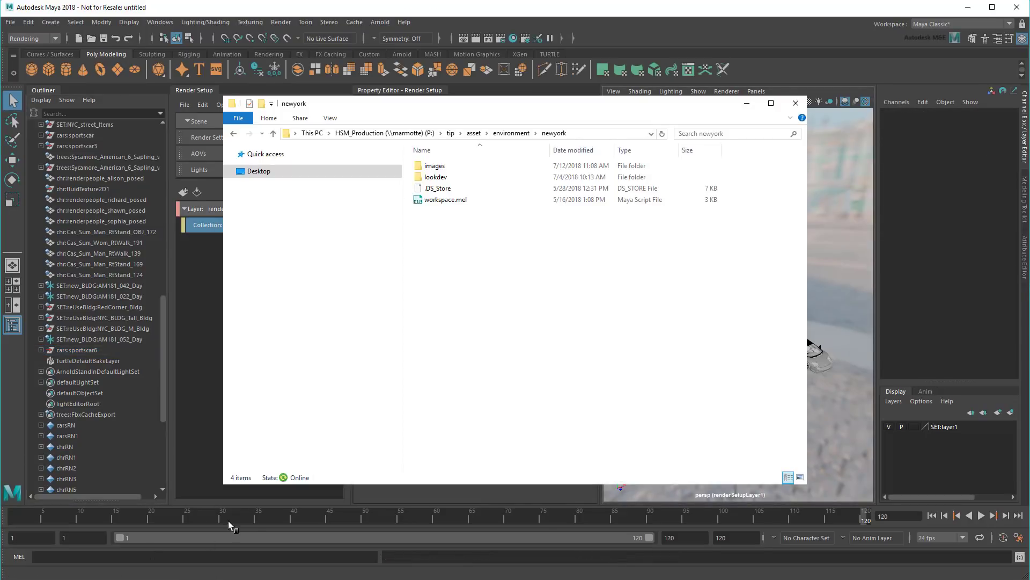
# Play the 120-frame beauty EXR sequence from images/renderSetupLayer1/beauty in djv_view.
pyautogui.doubleClick(436, 166)
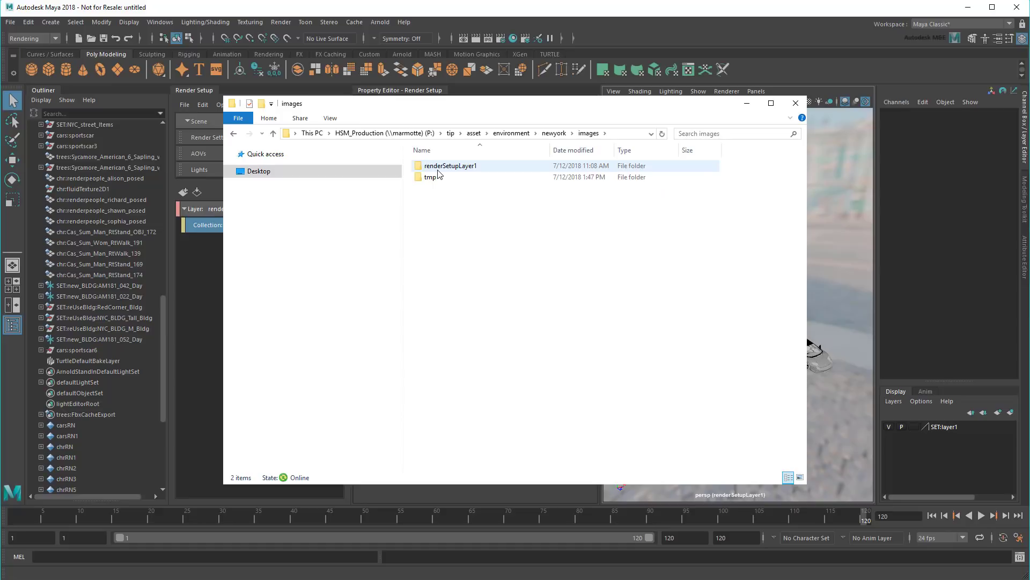
pyautogui.doubleClick(443, 166)
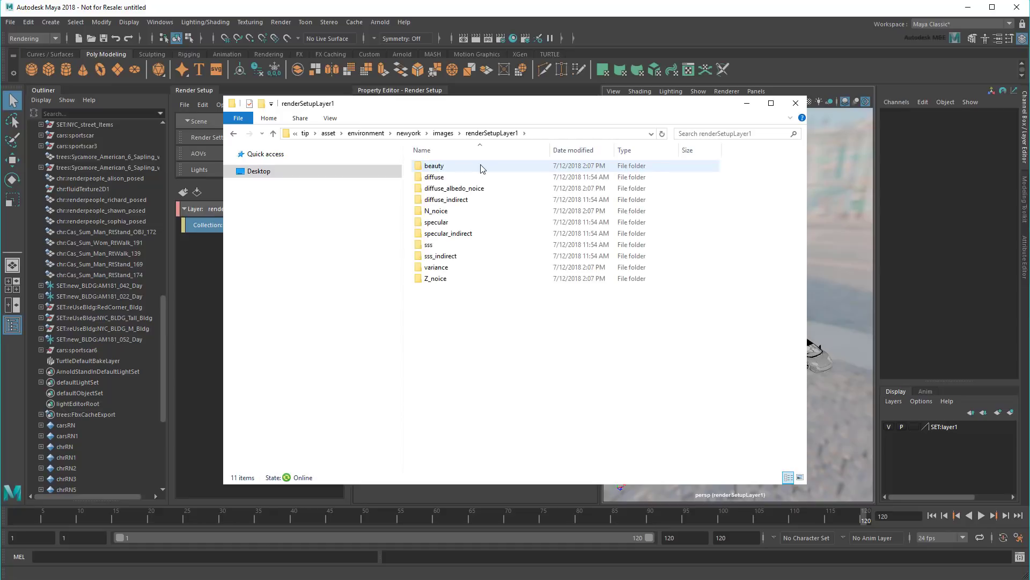
pyautogui.doubleClick(434, 165)
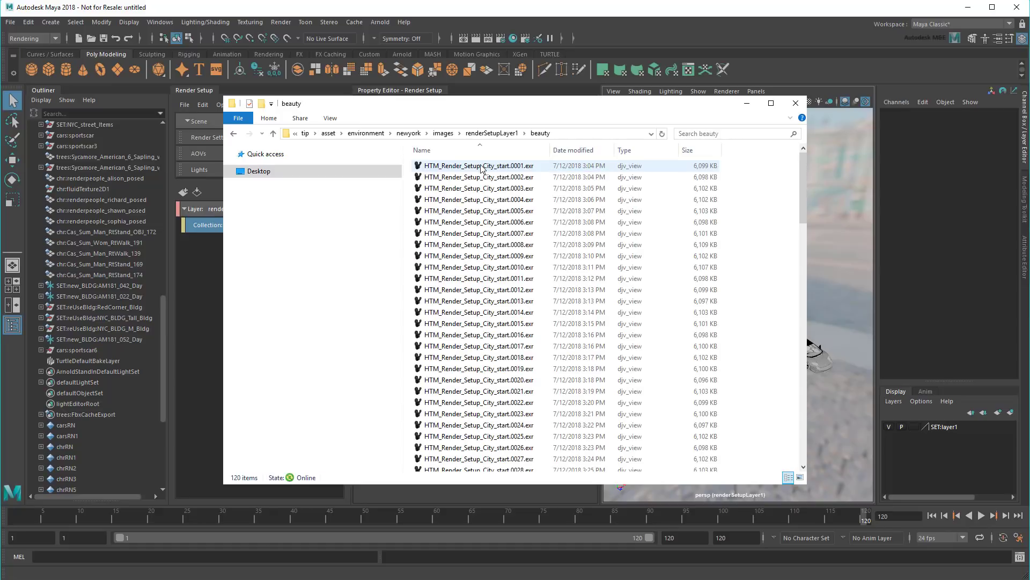
pyautogui.doubleClick(481, 167)
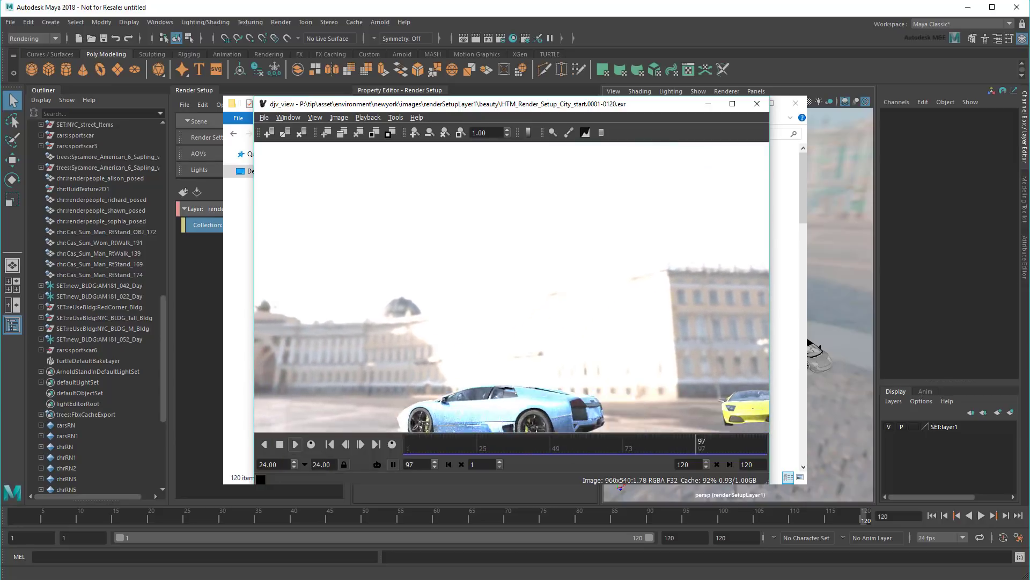
# Stop the playback and close djv_view and the File Explorer window.
pyautogui.click(279, 447)
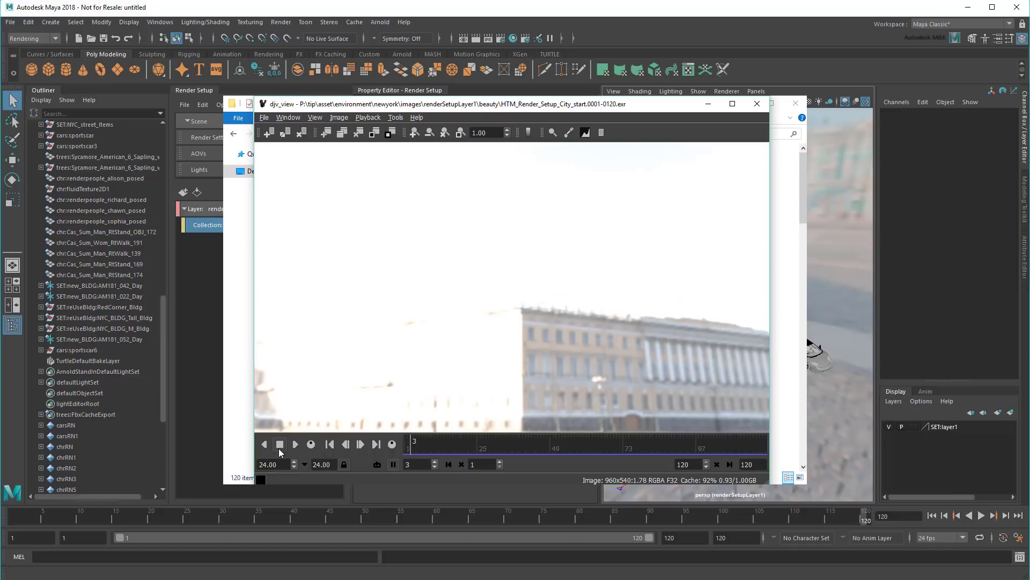
pyautogui.click(757, 103)
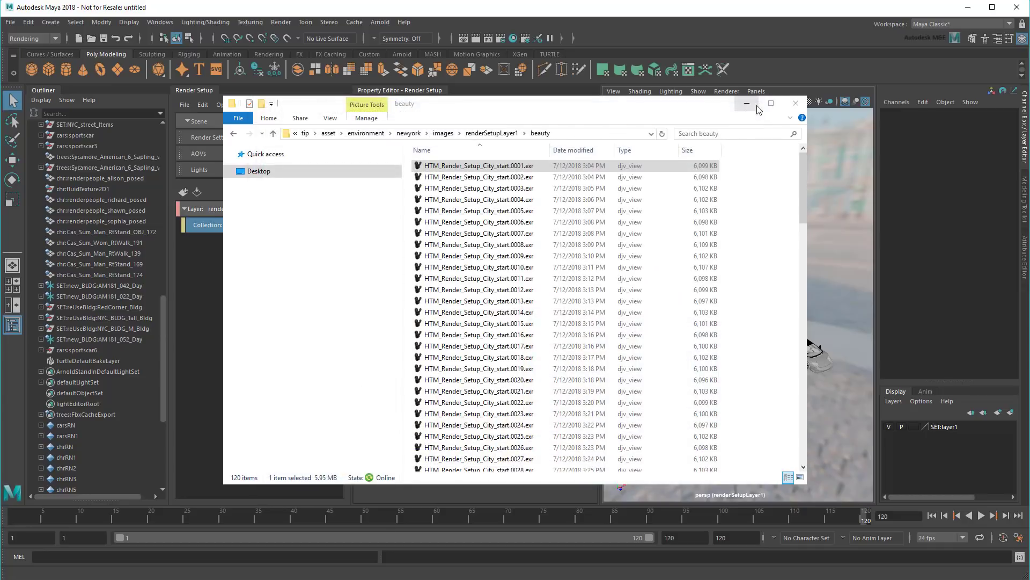
pyautogui.click(795, 104)
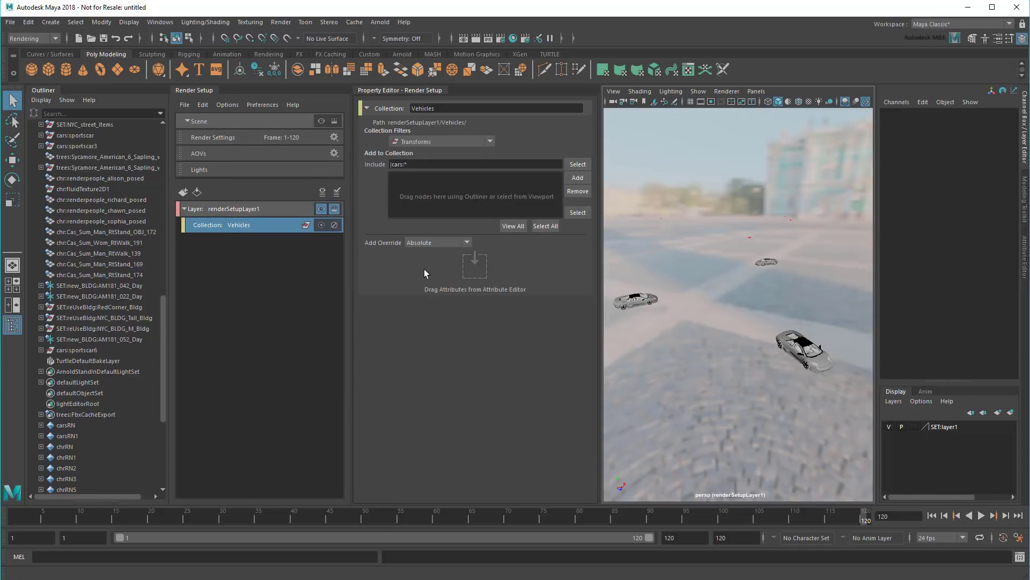
# Select cars:bus:STD_buses and change the Vehicles Include expression to |cars::*.
pyautogui.moveTo(164, 343); pyautogui.dragTo(191, 203)
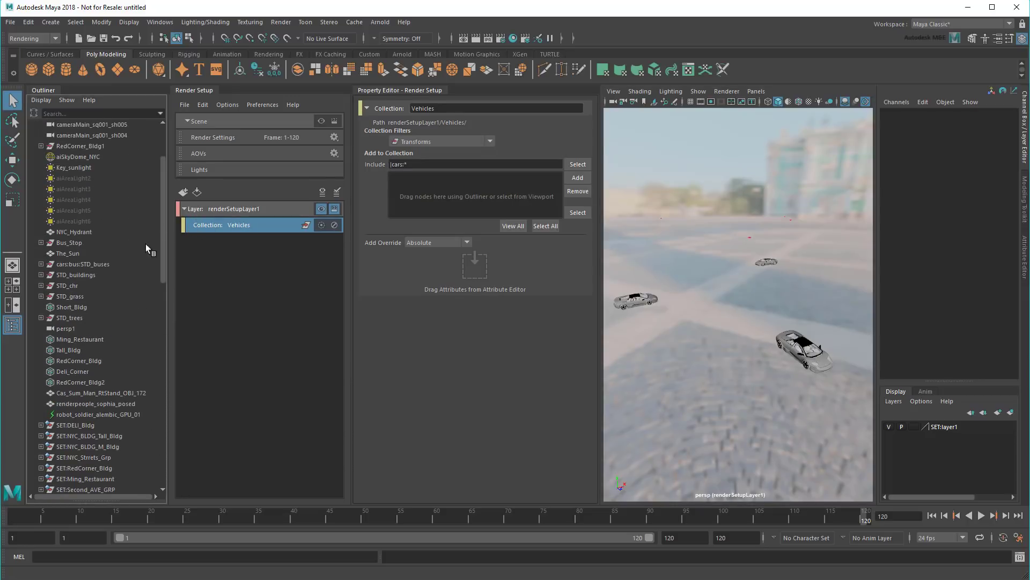
pyautogui.click(112, 264)
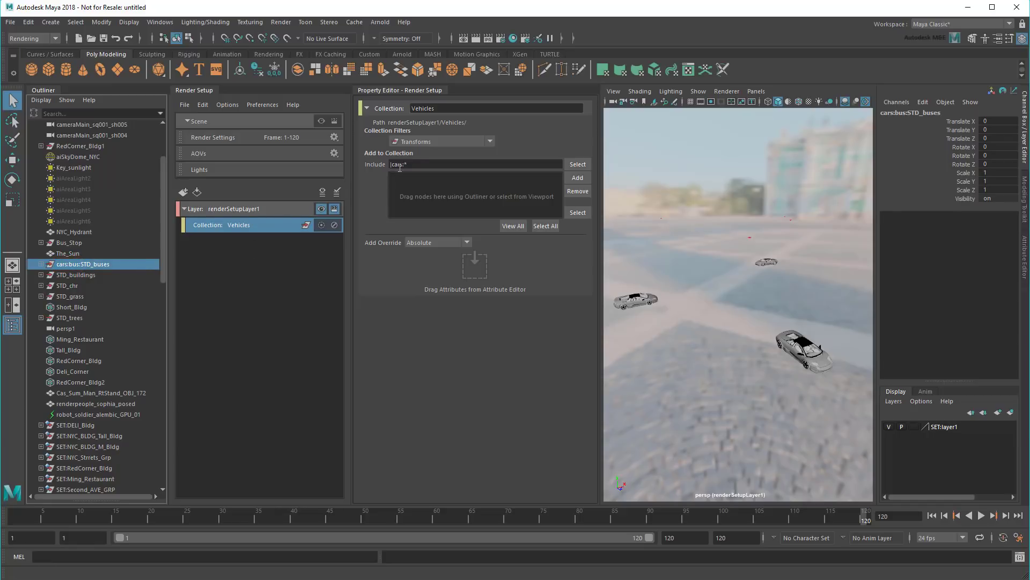
pyautogui.click(408, 166)
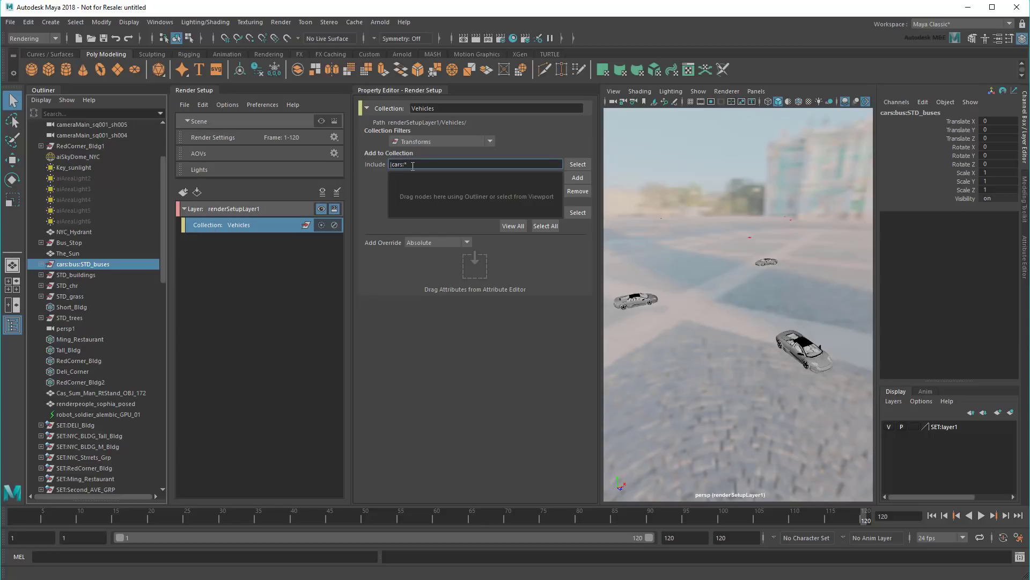
pyautogui.press('Return')
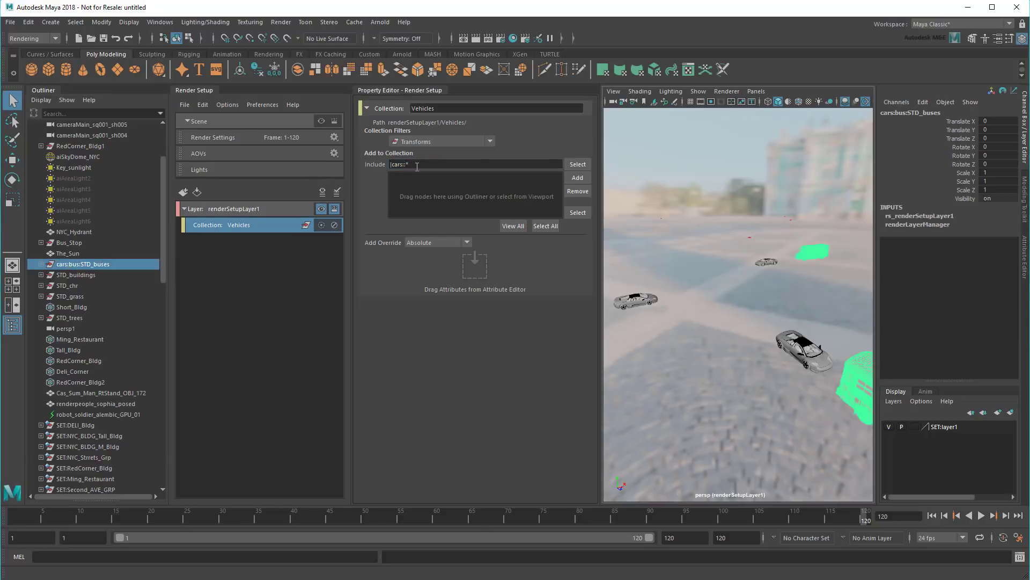
# Confirm the Vehicles collection now lists four objects, including the nested bus.
pyautogui.click(710, 397)
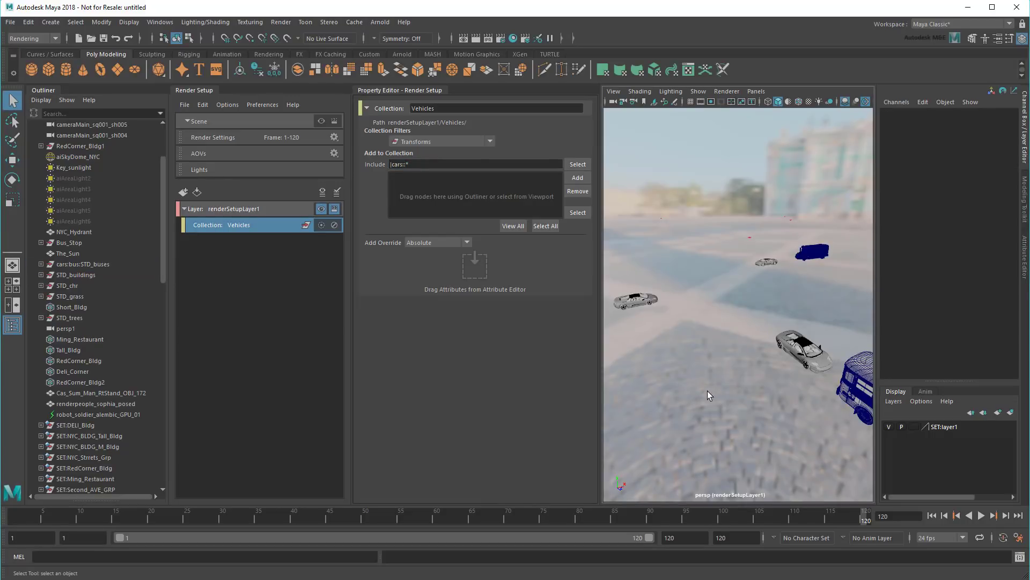
pyautogui.keyDown('alt'); pyautogui.moveTo(775, 405); pyautogui.dragTo(685, 409, button='middle'); pyautogui.keyUp('alt')
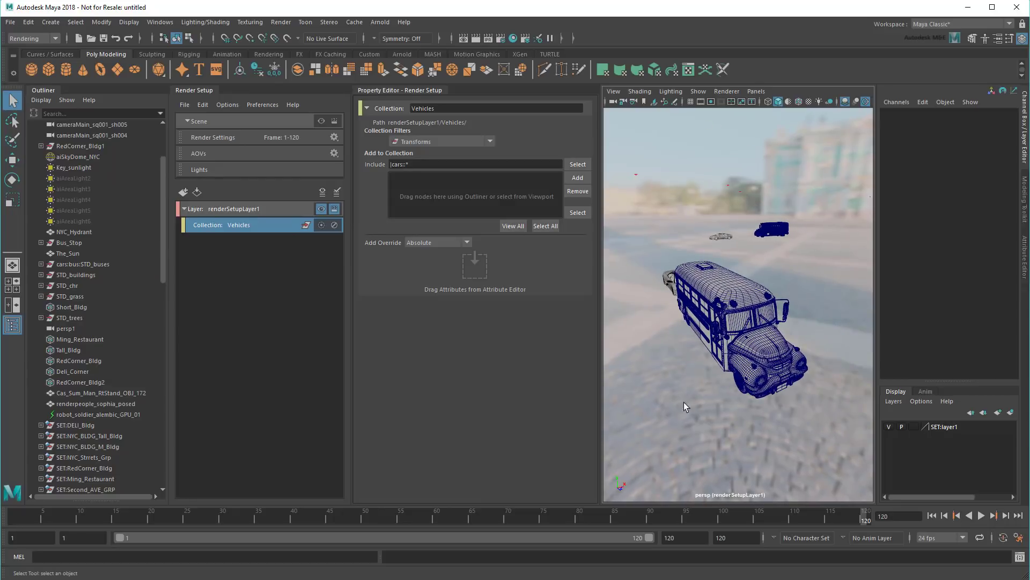
pyautogui.click(514, 229)
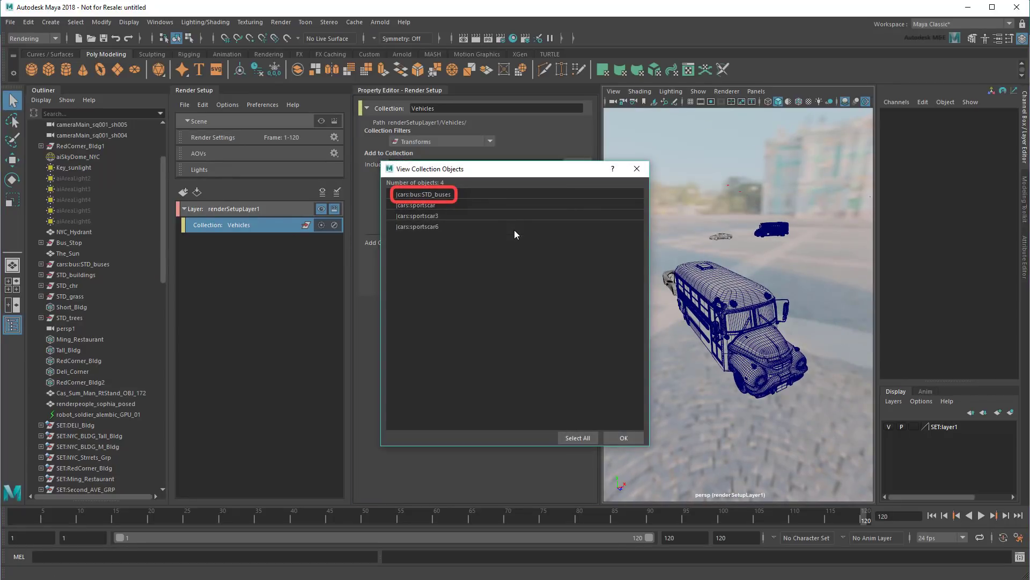
pyautogui.click(636, 169)
# Launch a new batch render from the Render menu with the four-object Vehicles collection.
pyautogui.click(281, 22)
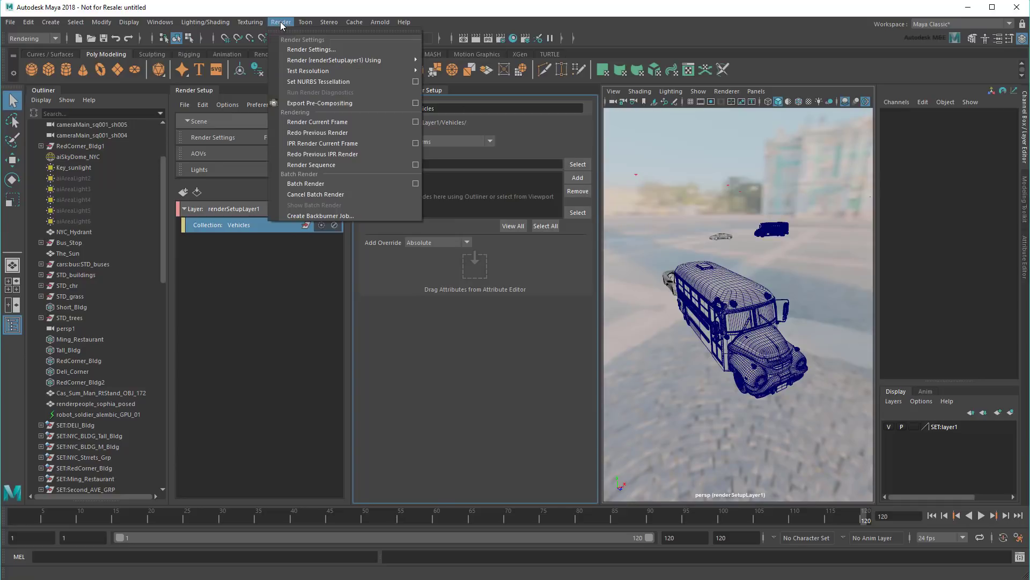
pyautogui.click(352, 183)
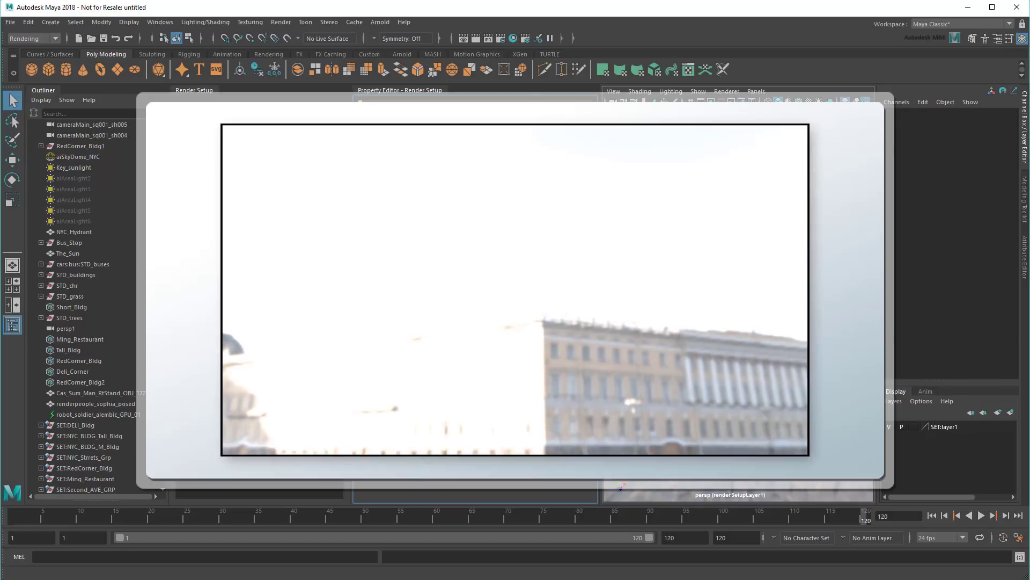